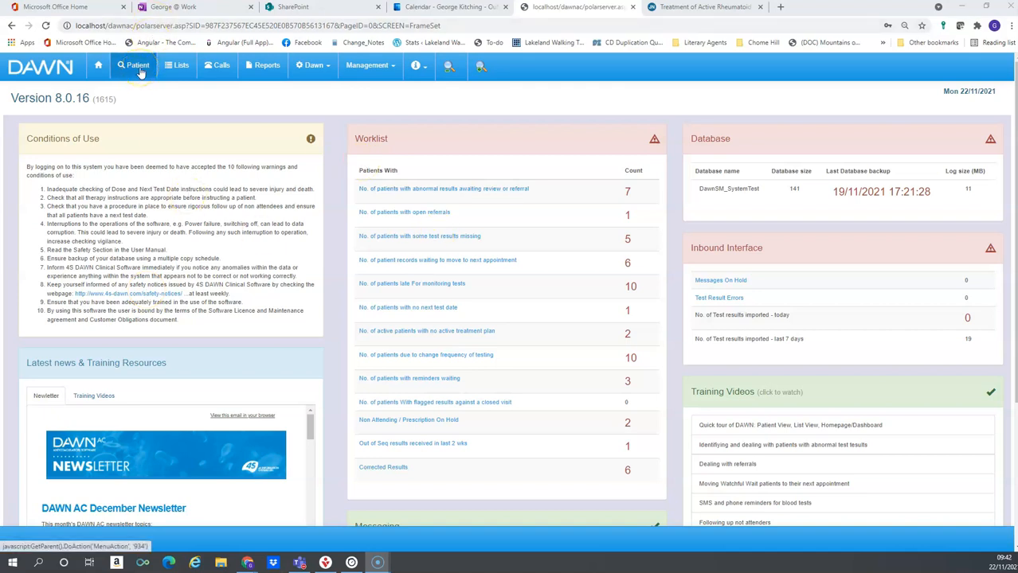
Go from the home dashboard to the Patient search page
left_click(137, 67)
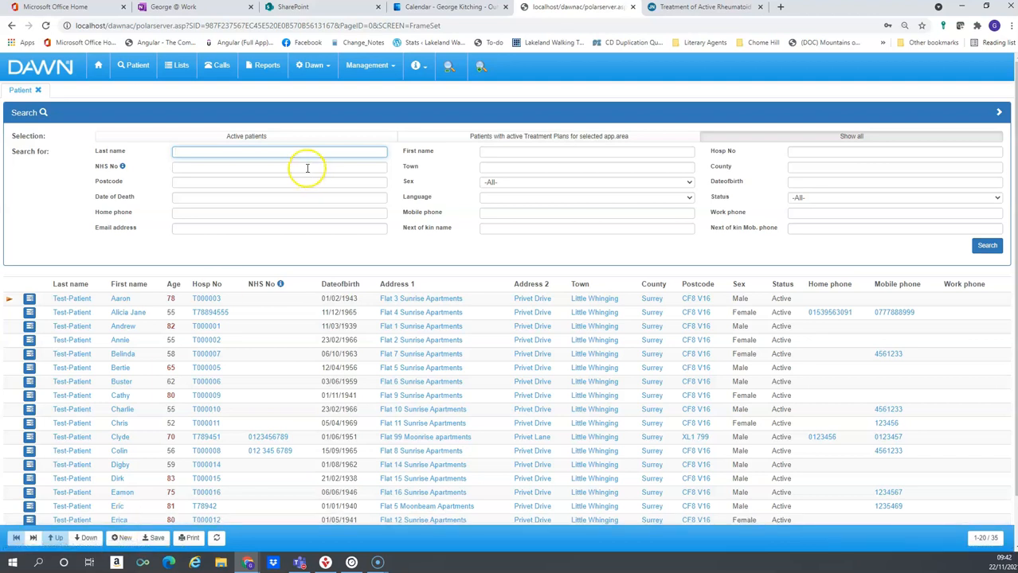
Search for the patient's last and first name, confirm no match exists, and start a new patient record
type("Test-patient")
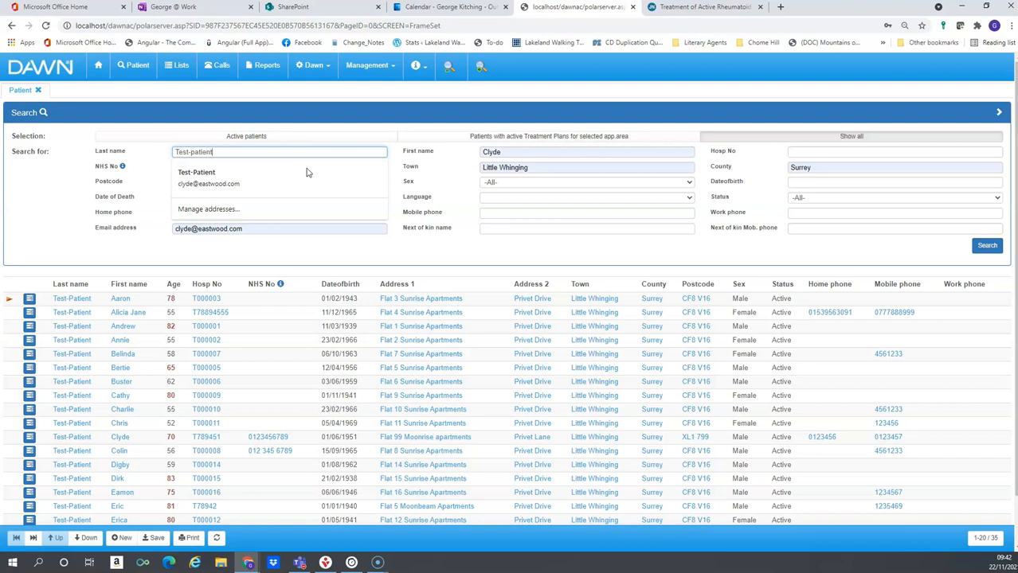
key("Tab")
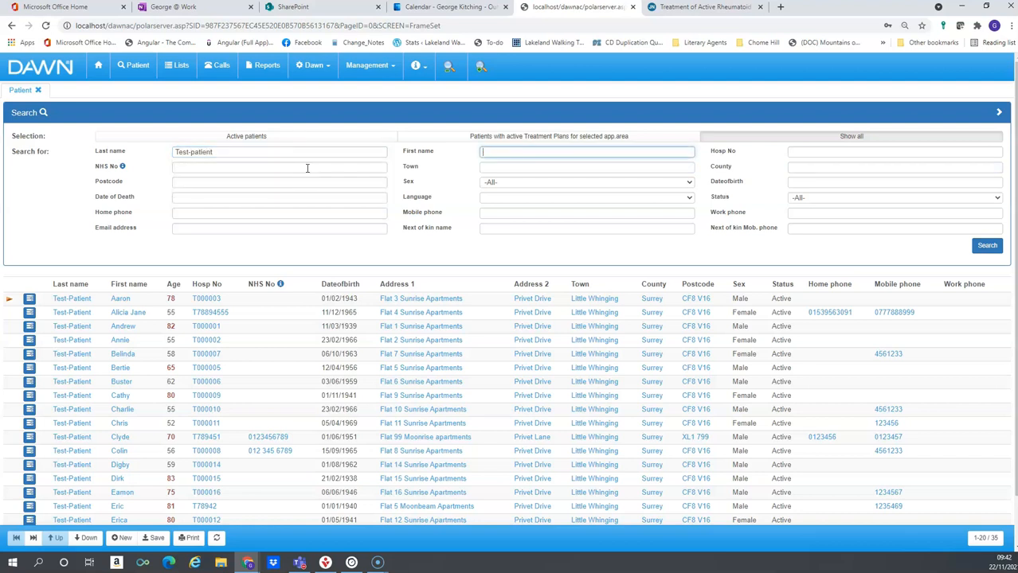
type("Katherine")
left_click(985, 246)
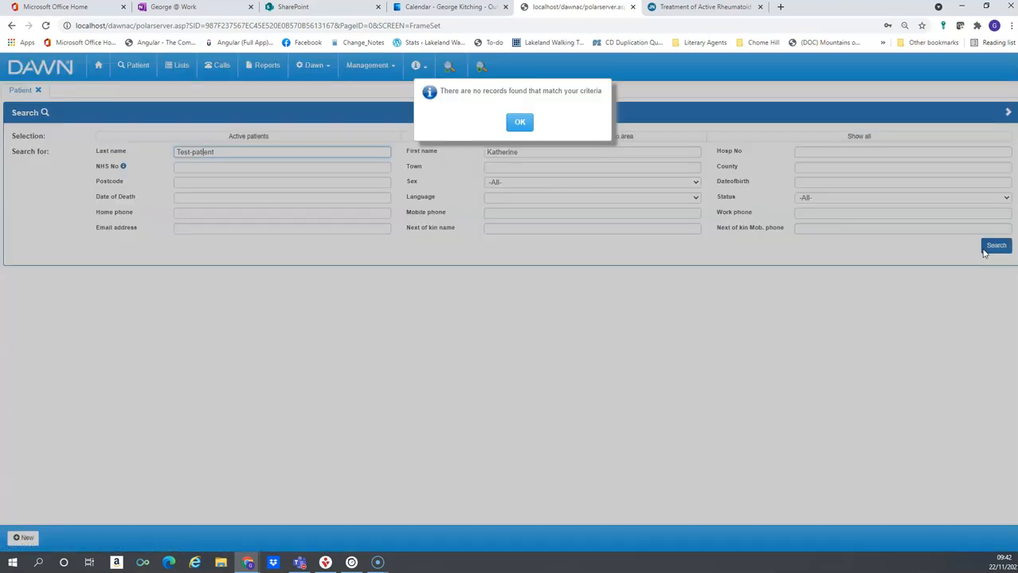
left_click(520, 122)
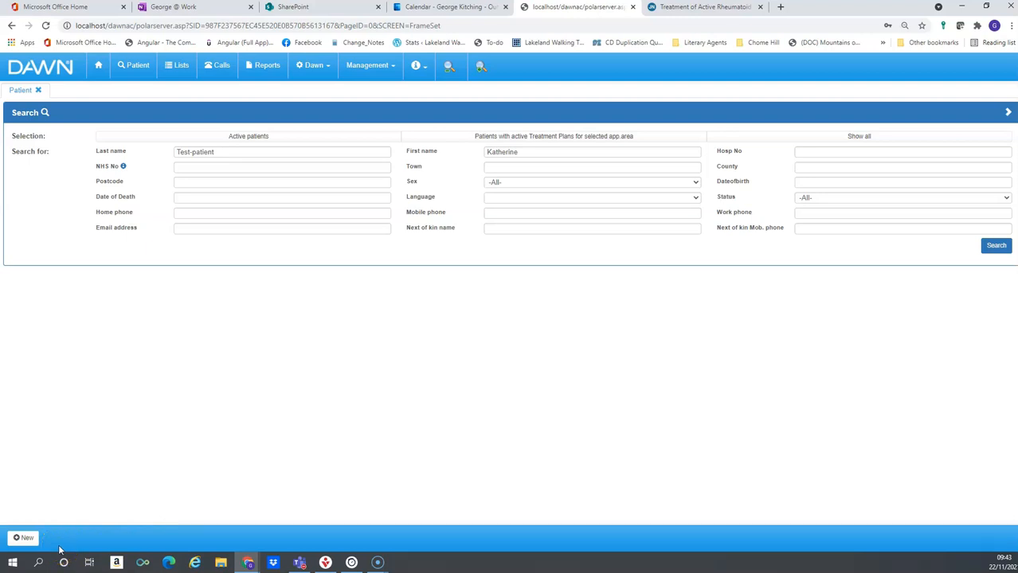
left_click(23, 538)
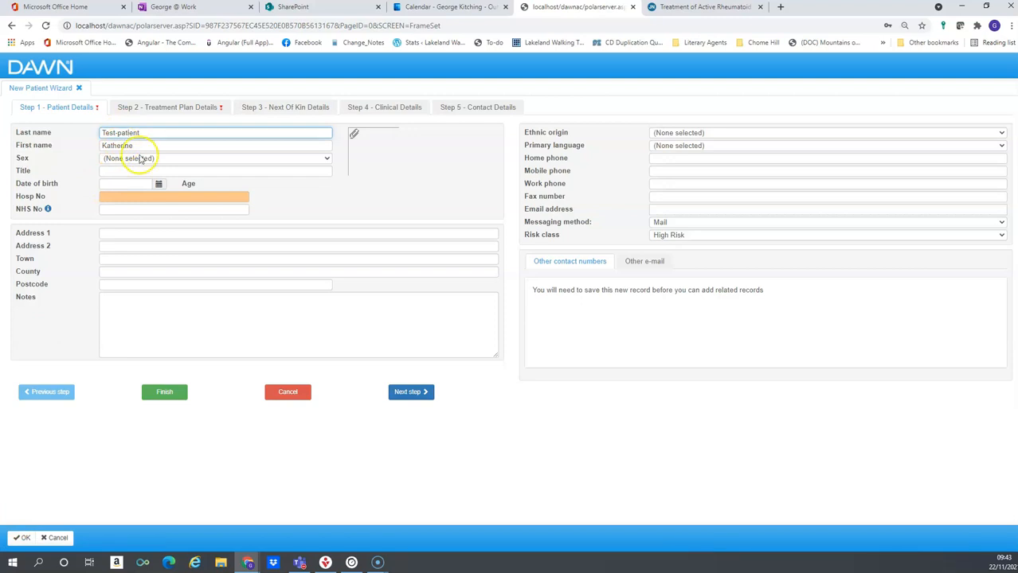
left_click(328, 159)
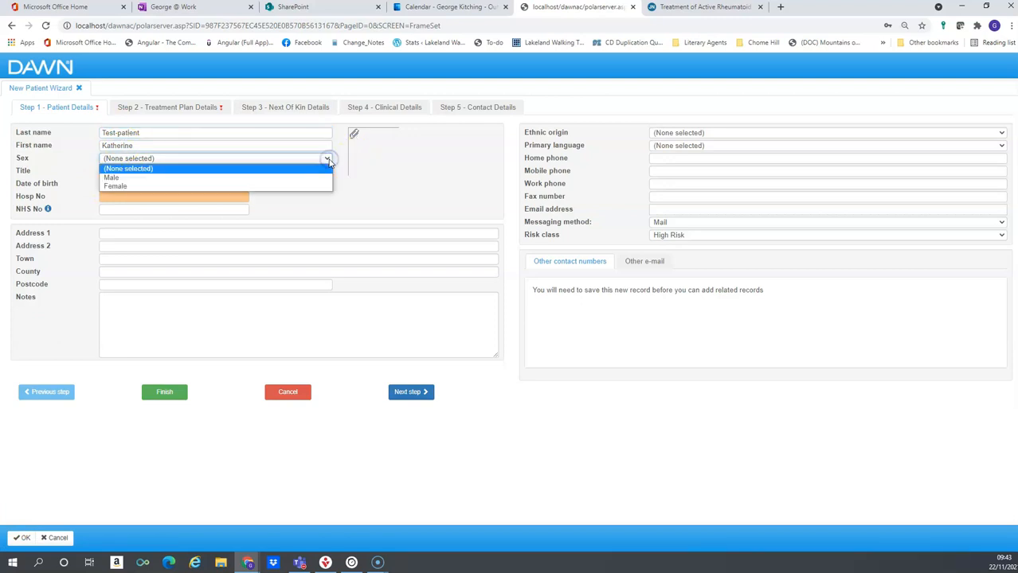
left_click(317, 186)
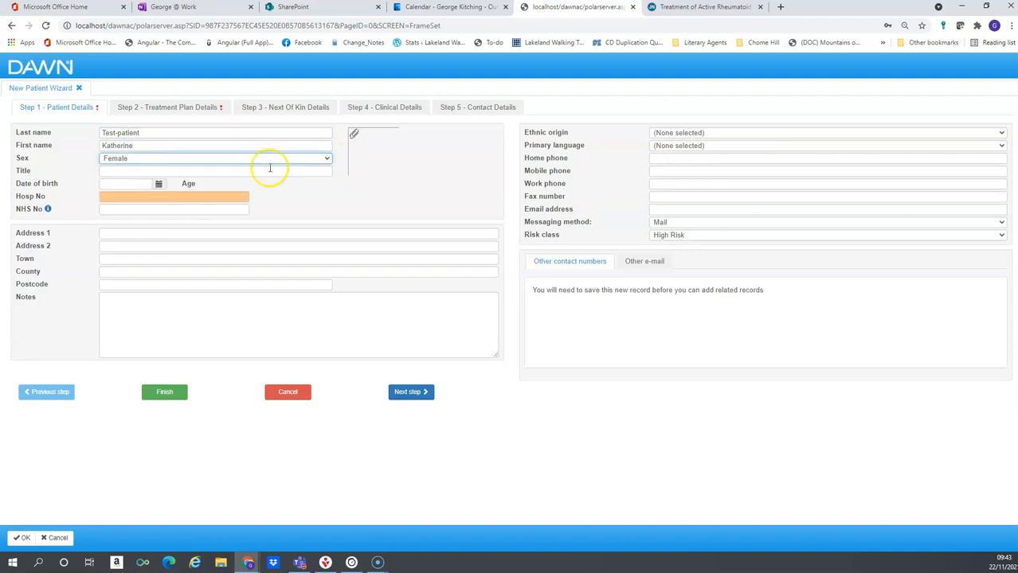
left_click(199, 173)
type("Ms")
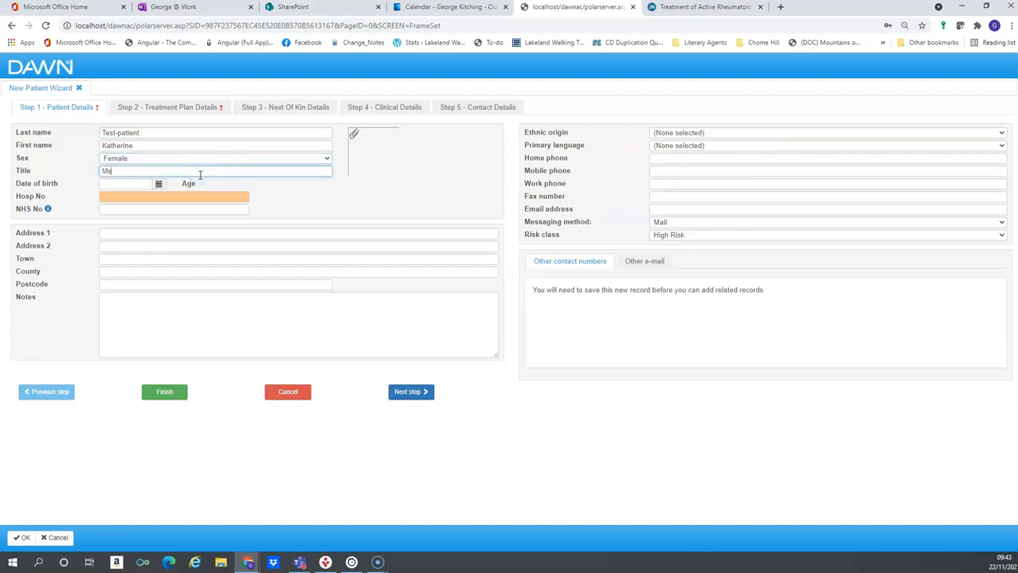
key("Tab")
type("0")
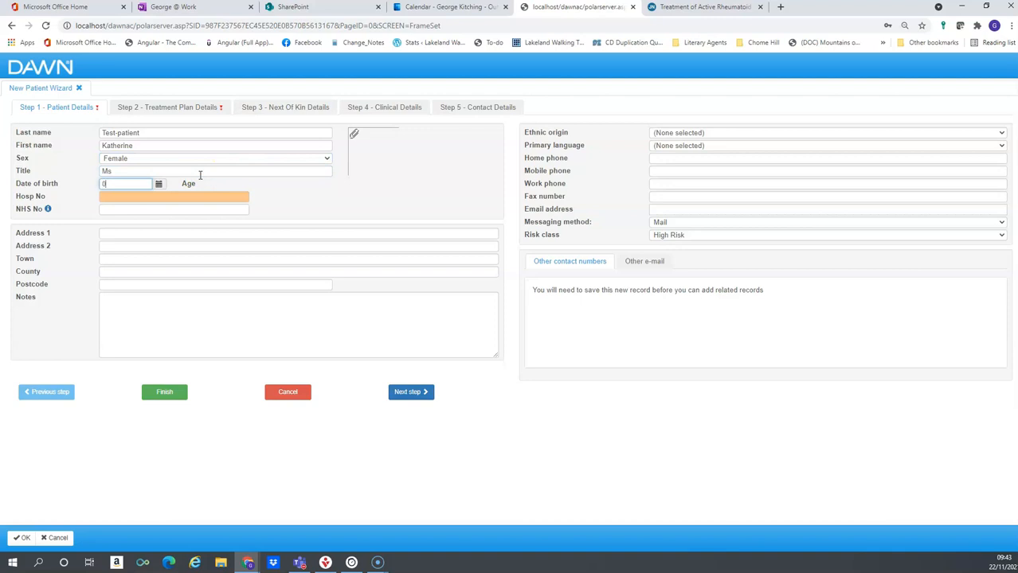
type("1061953")
left_click(203, 186)
Fill in the patient's hospital number and NHS number
left_click(205, 193)
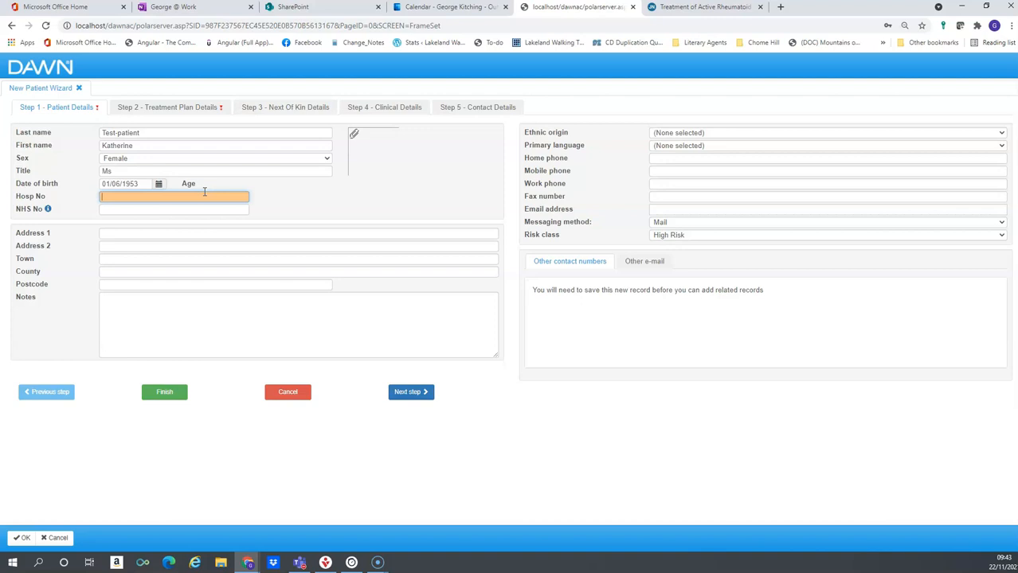
type("T789456123")
left_click(193, 209)
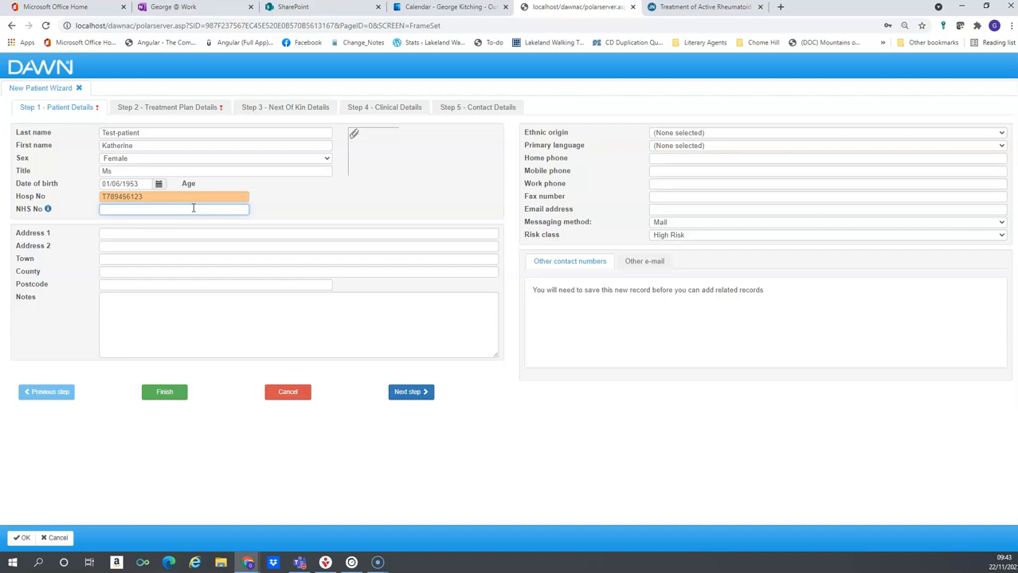
type("78945613")
left_click(180, 232)
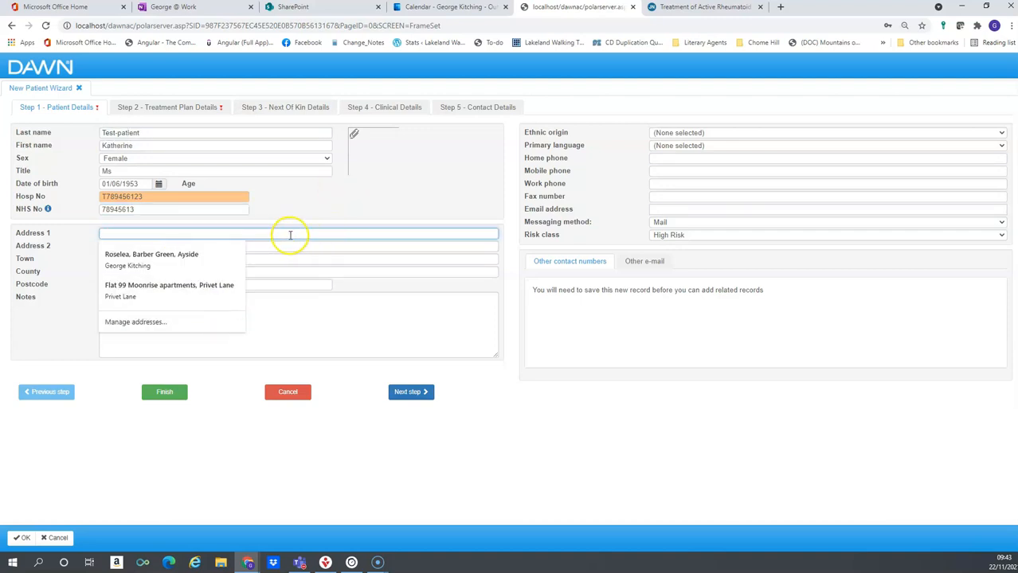
Enter the patient's postal address across Address 1, Address 2, Town, County and Postcode
type("901 ")
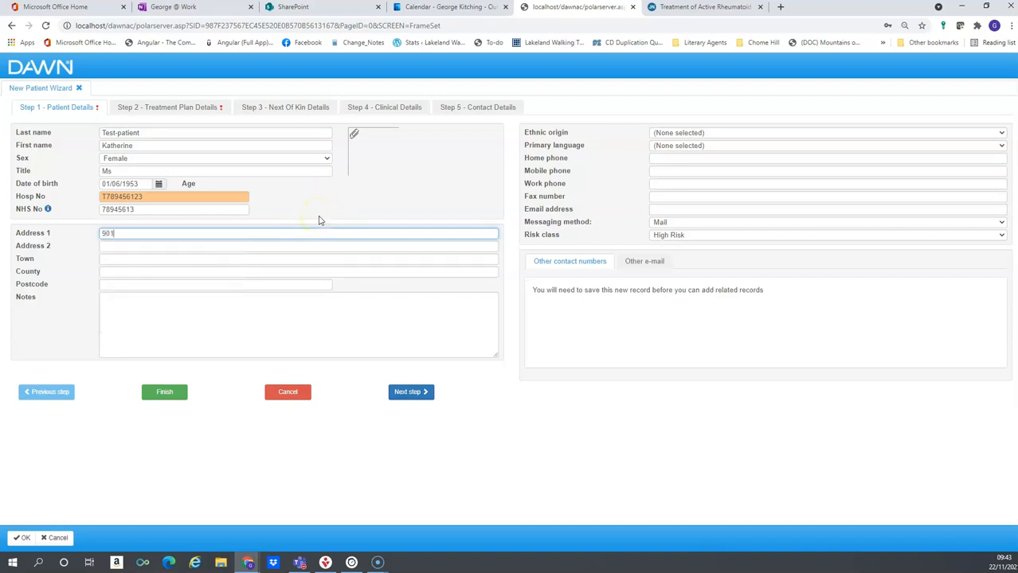
type("Moonrise Apartments")
key("Tab")
type("Prive")
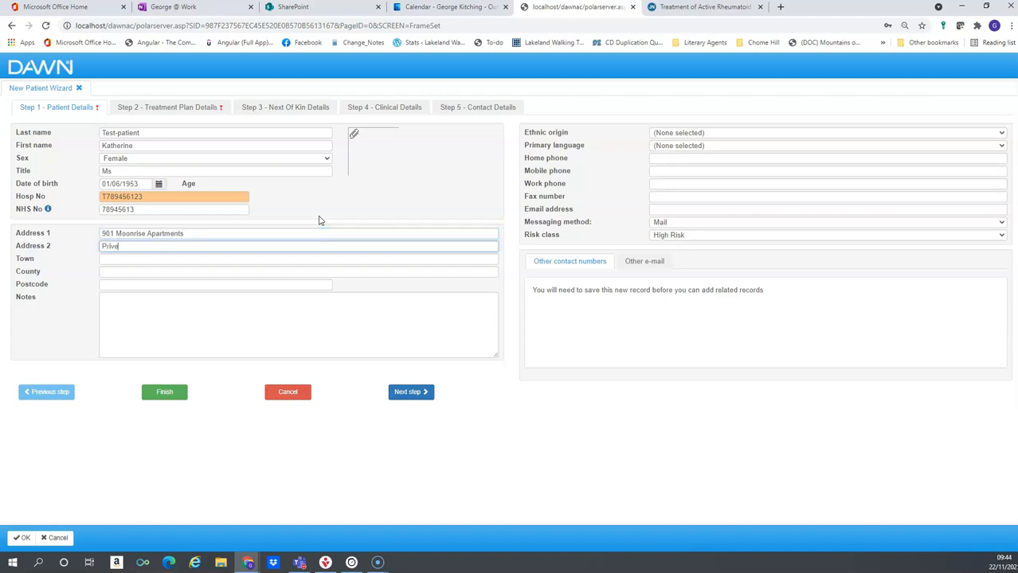
type("t Drive")
key("Tab")
type("Little Whinging")
key("Tab")
type("Surrey")
key("Tab")
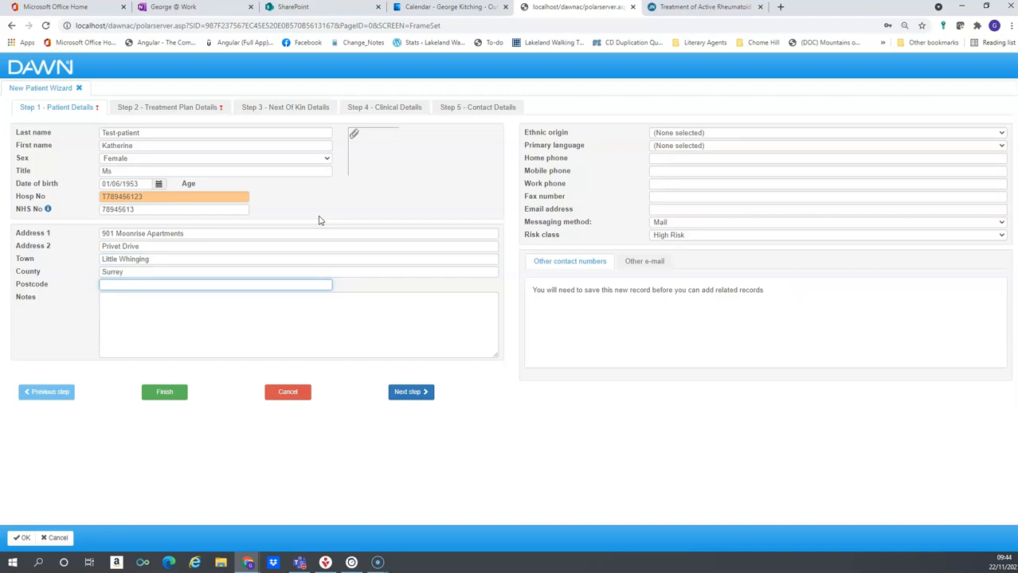
type("XL")
type("3")
type(" p")
type("9")
type("PP")
Add a note: 'Hard hearing - speak to wife to ensure everything has been heard and understood'
left_click(332, 320)
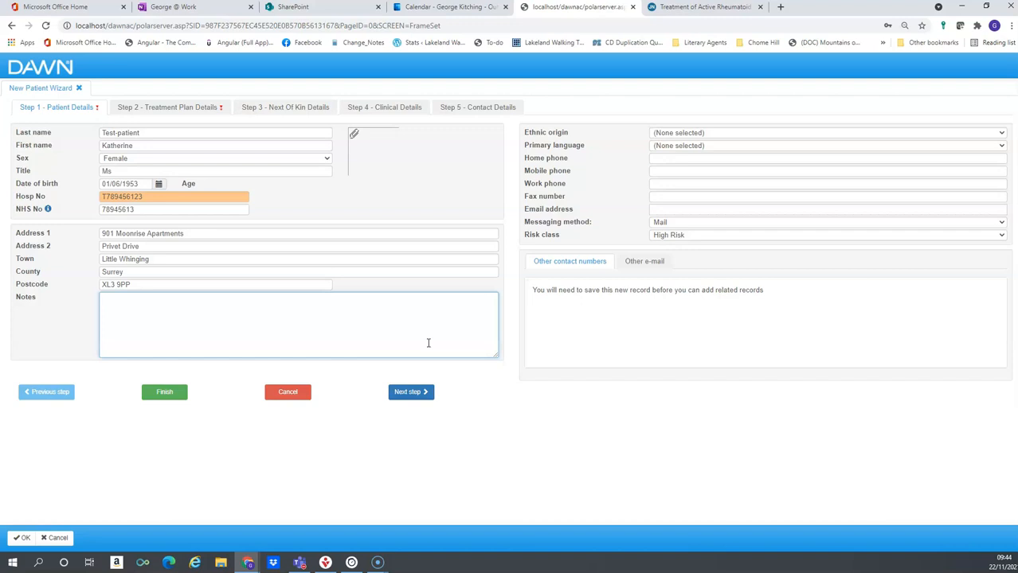
type("Hard hearing")
key("BackSpace")
key("BackSpace")
key("BackSpace")
type("ring - speak to wife to ensure ")
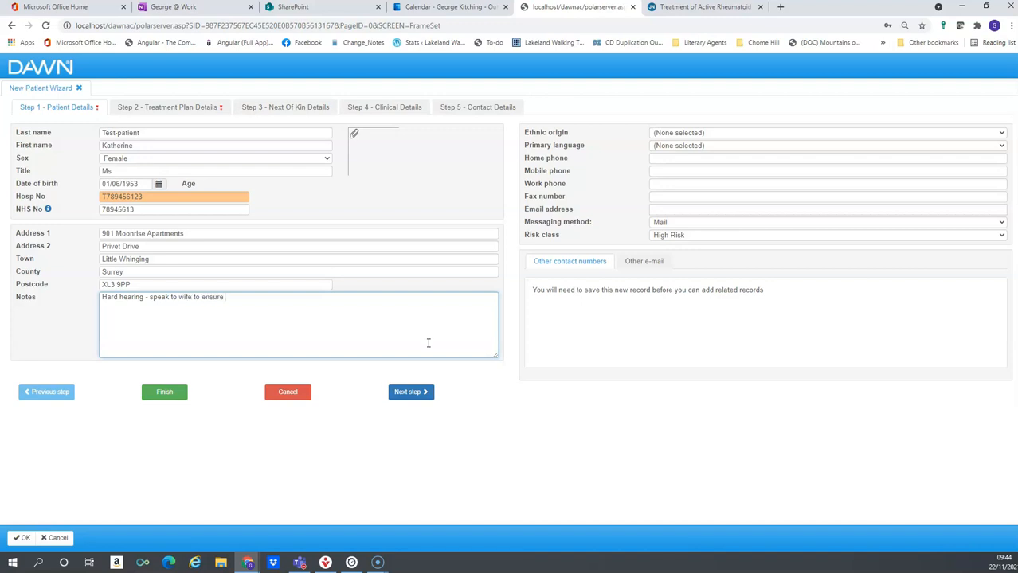
type("everything has been heard and understood")
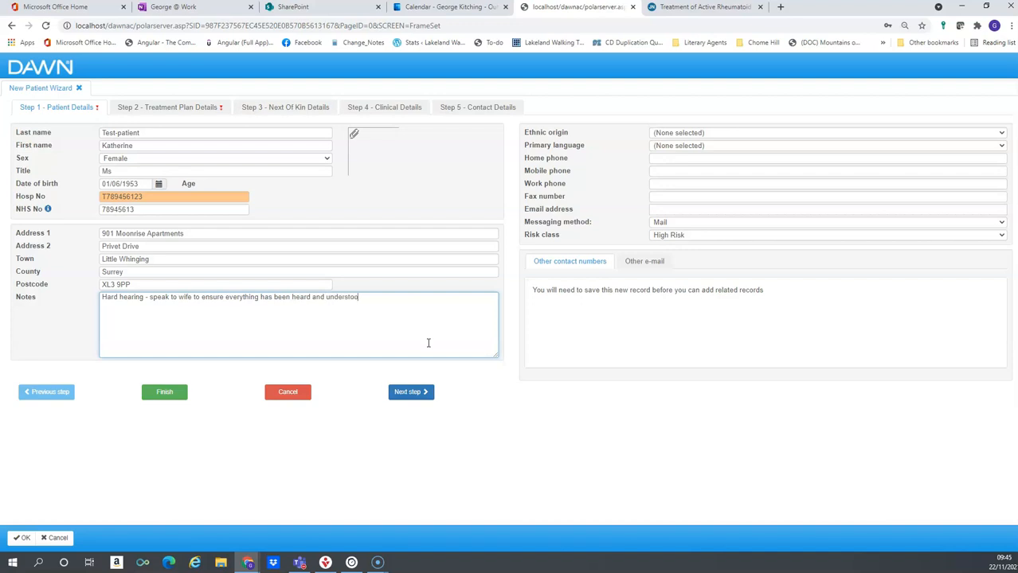
left_click(610, 355)
Fill in the patient's home phone, mobile phone and e-mail address
left_click(790, 157)
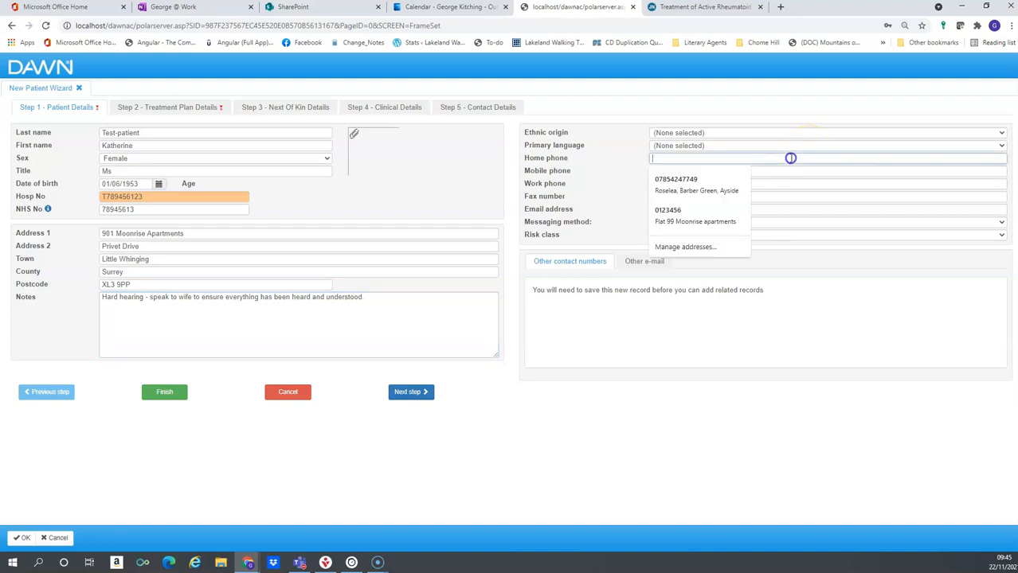
type("01234567")
left_click(790, 170)
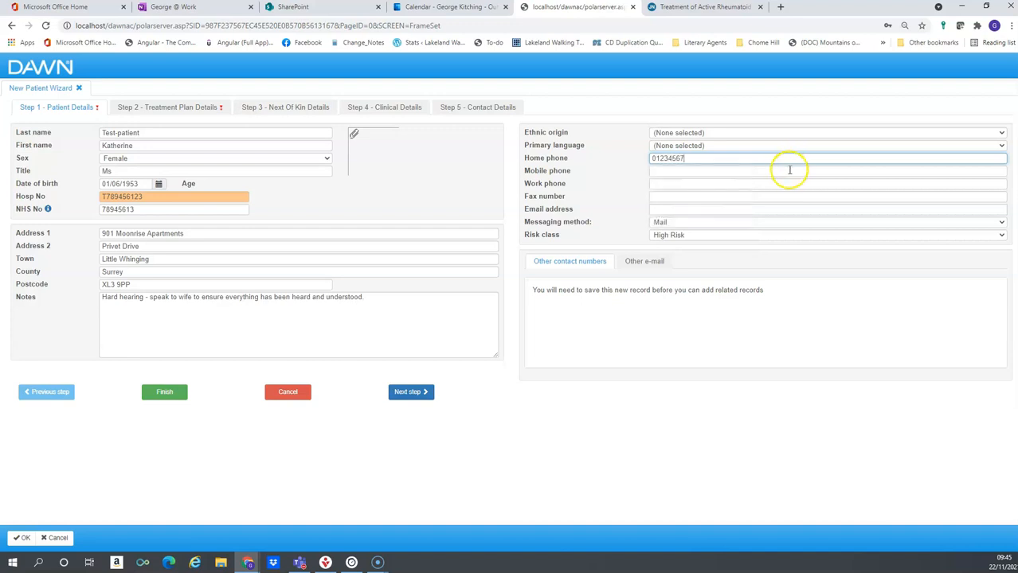
type("789456")
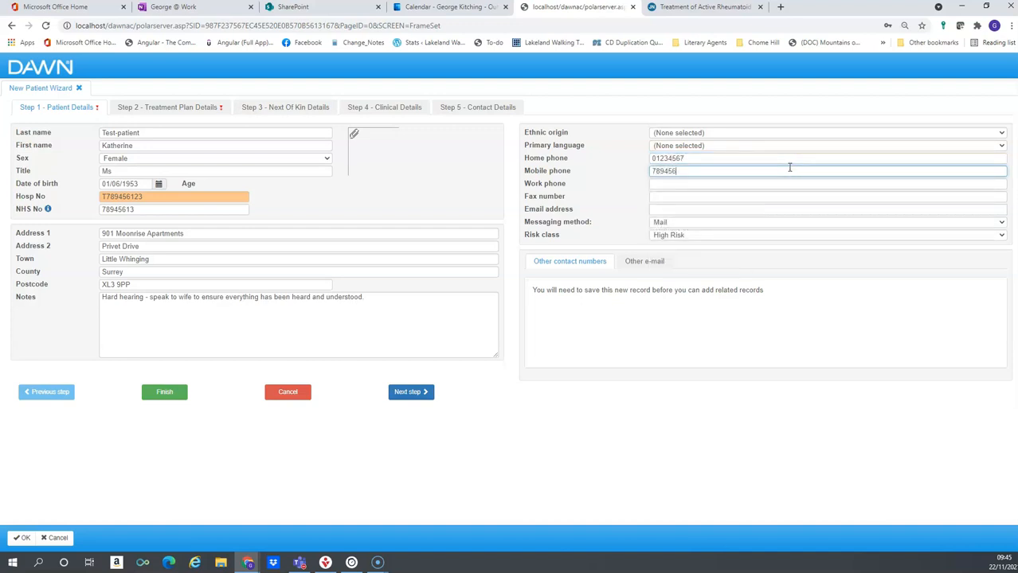
left_click(779, 179)
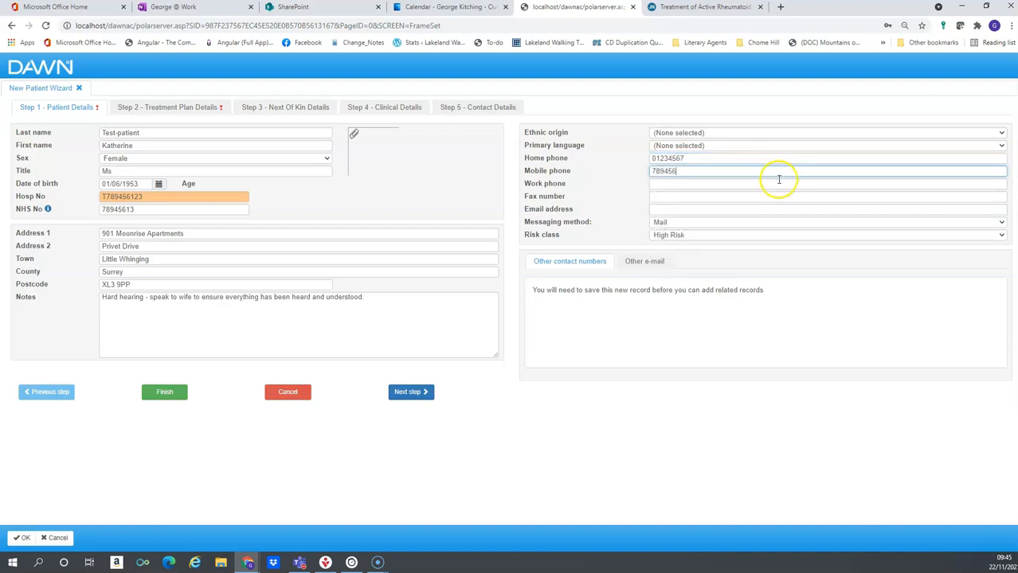
left_click(723, 209)
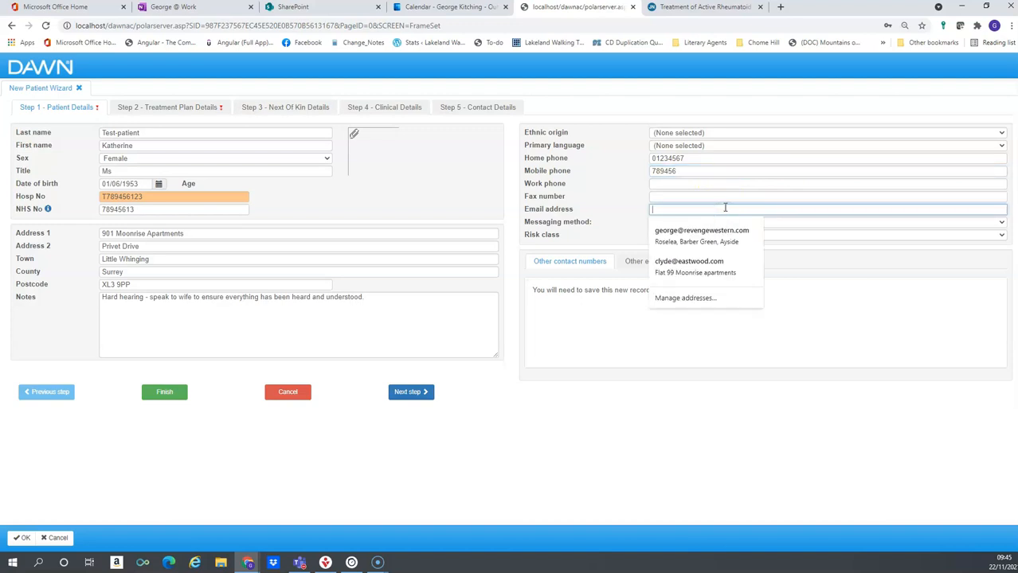
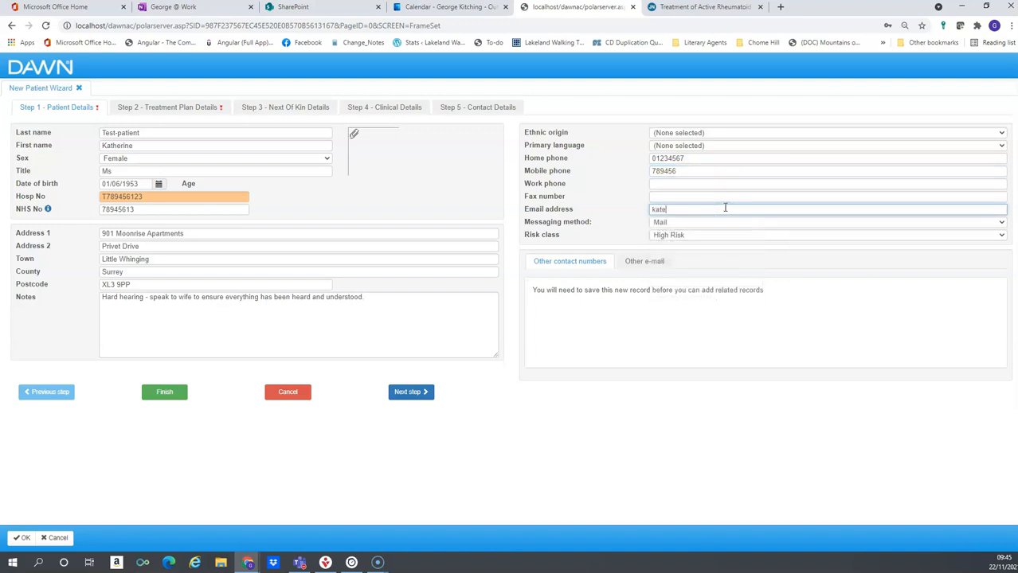
Choose Email with PDF Attachment as messaging method and Watchful Wait as risk class
left_click(715, 223)
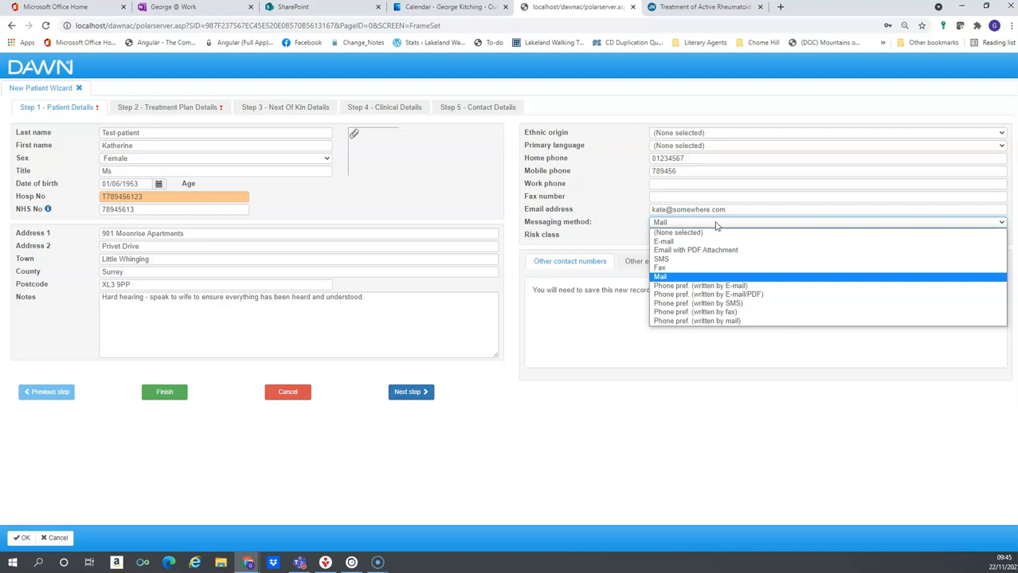
left_click(713, 224)
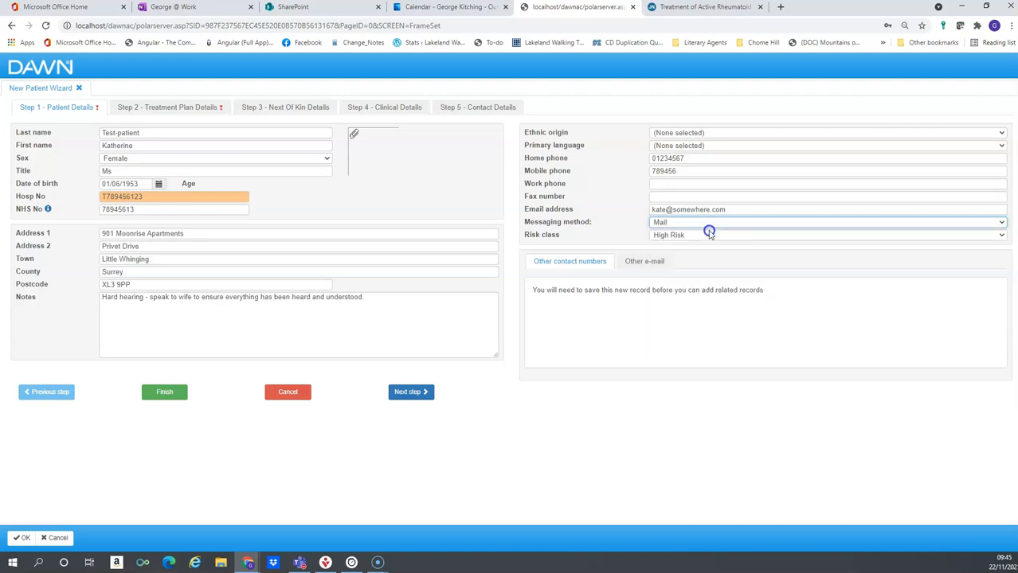
left_click(699, 223)
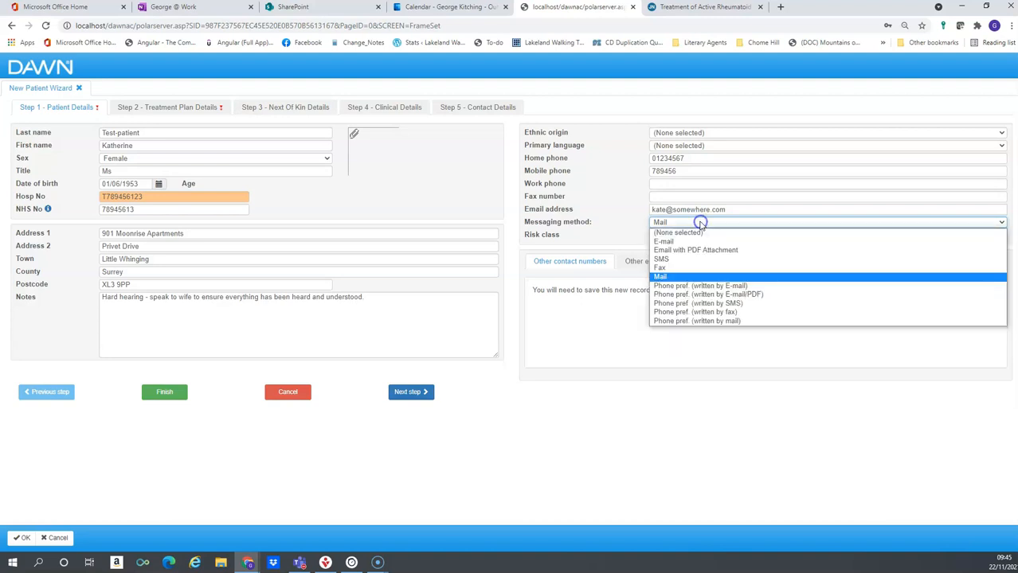
left_click(662, 259)
left_click(694, 224)
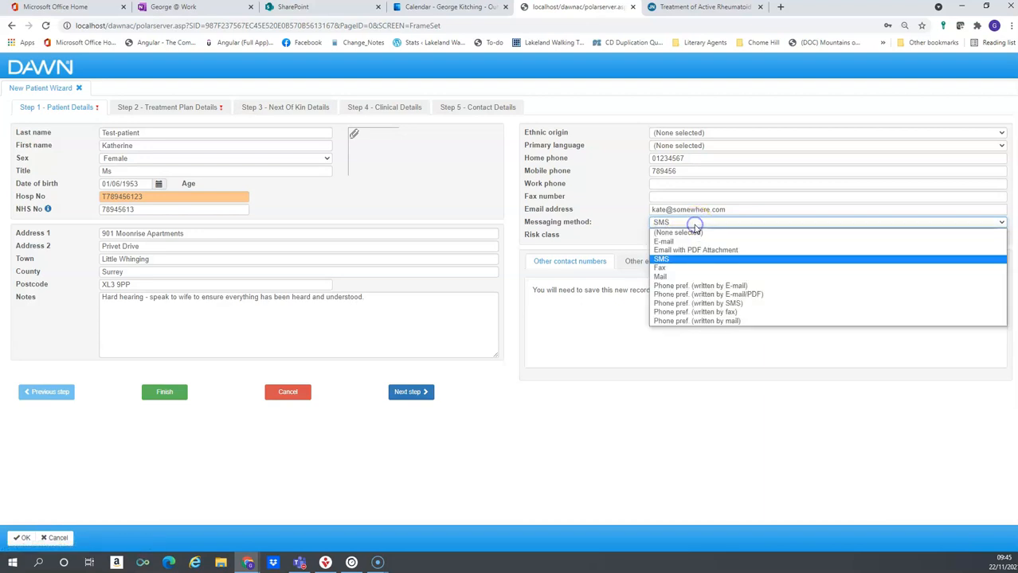
left_click(688, 252)
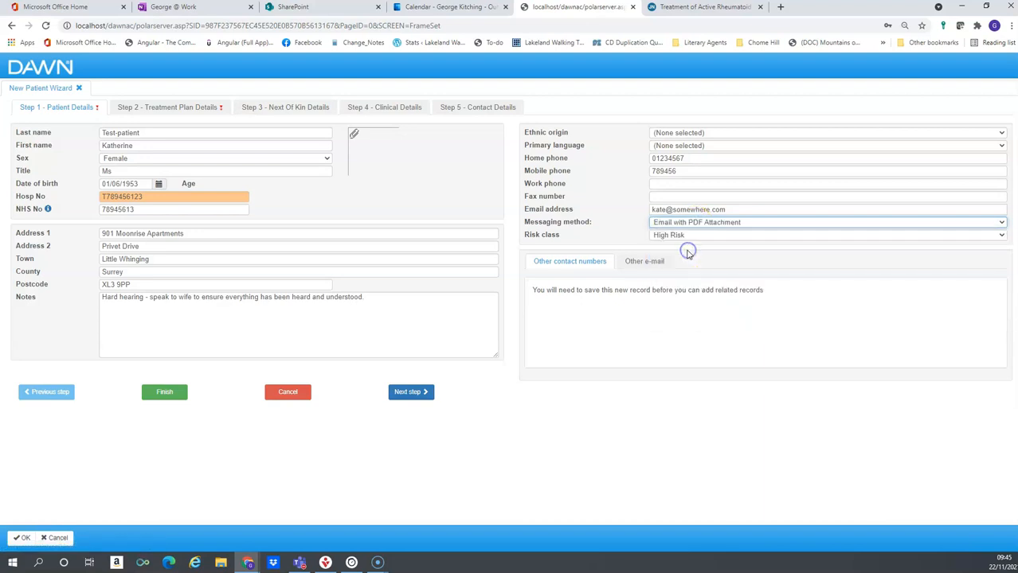
left_click(737, 227)
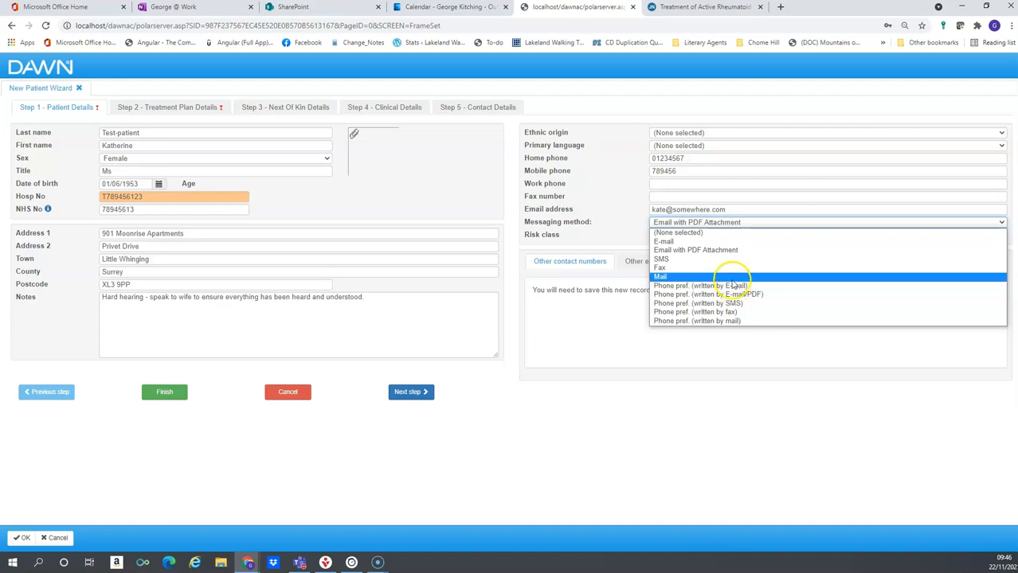
left_click(725, 252)
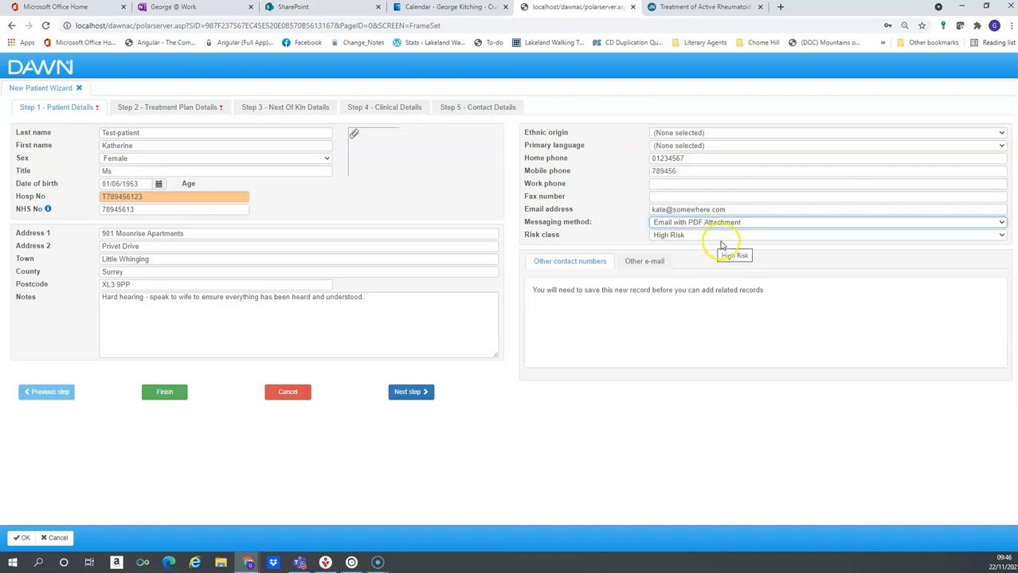
left_click(1001, 235)
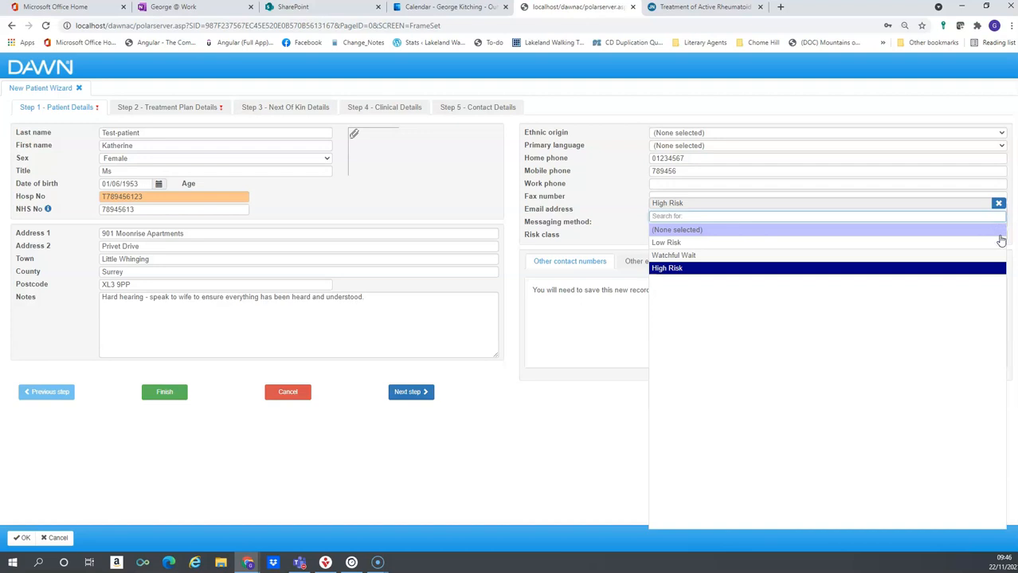
left_click(992, 255)
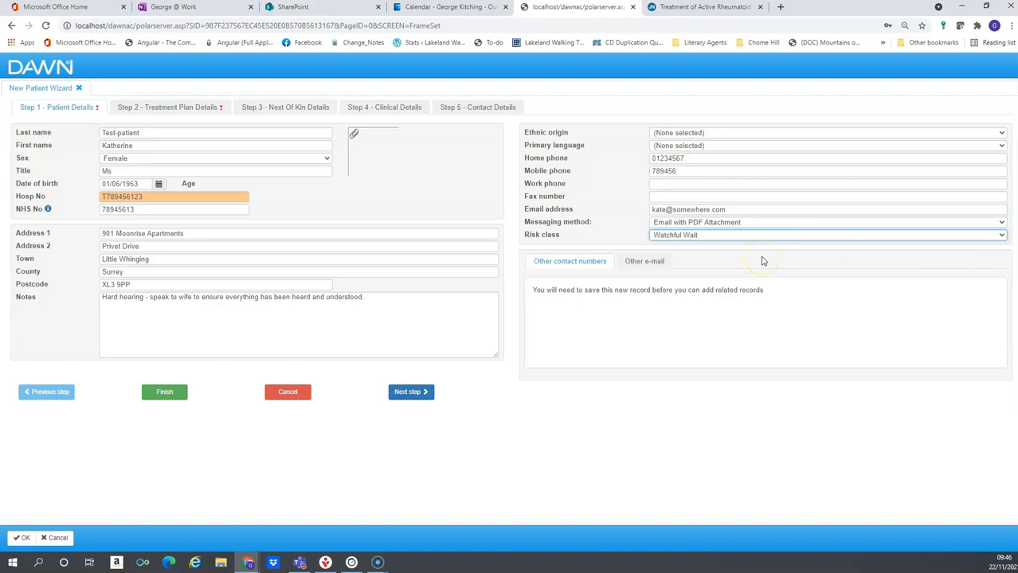
Move to the treatment plan step and pick template Rheumatology - RH BSR Monitoring with active phase 2w Standard
left_click(404, 393)
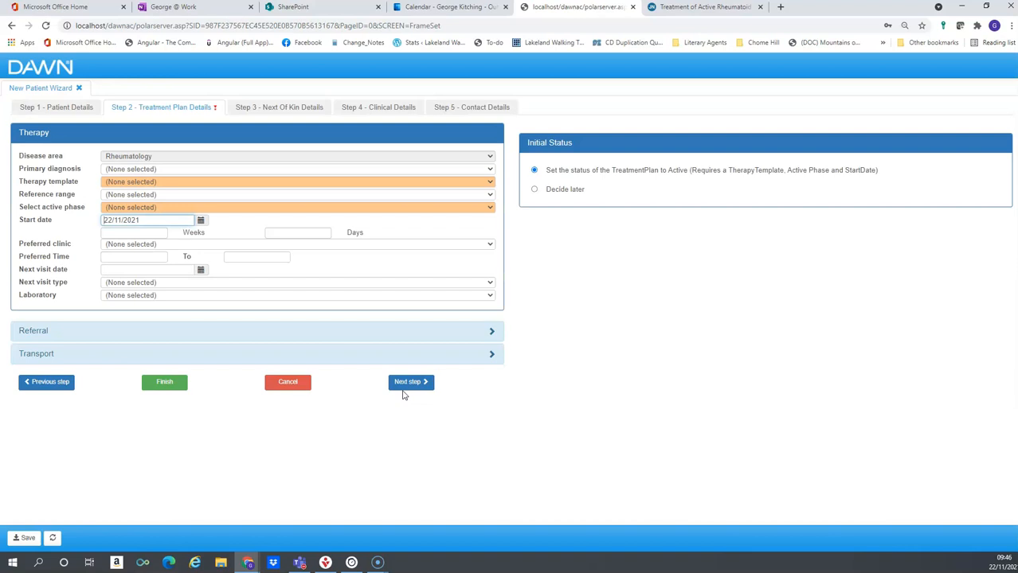
left_click(118, 107)
left_click(489, 183)
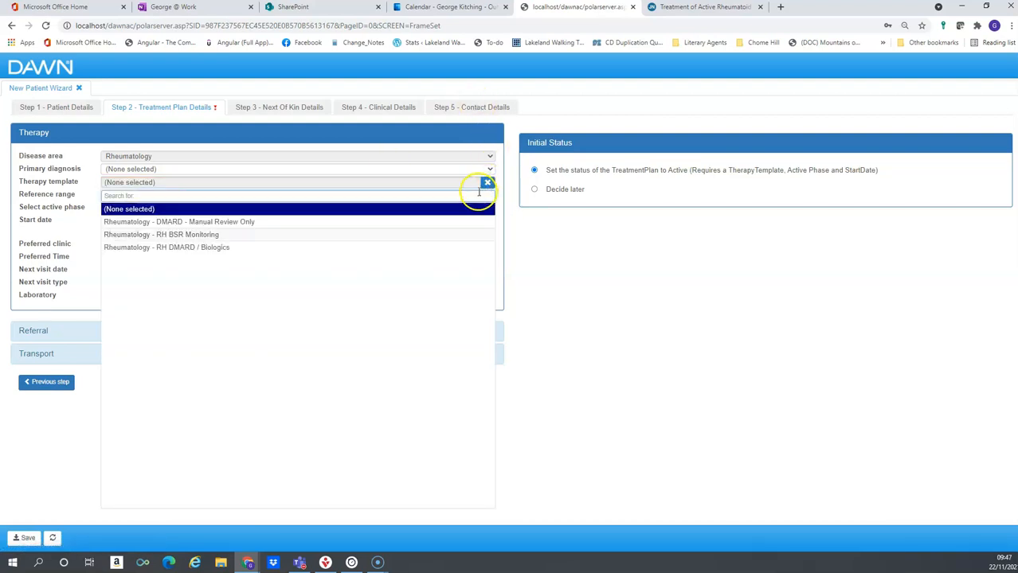
left_click(470, 234)
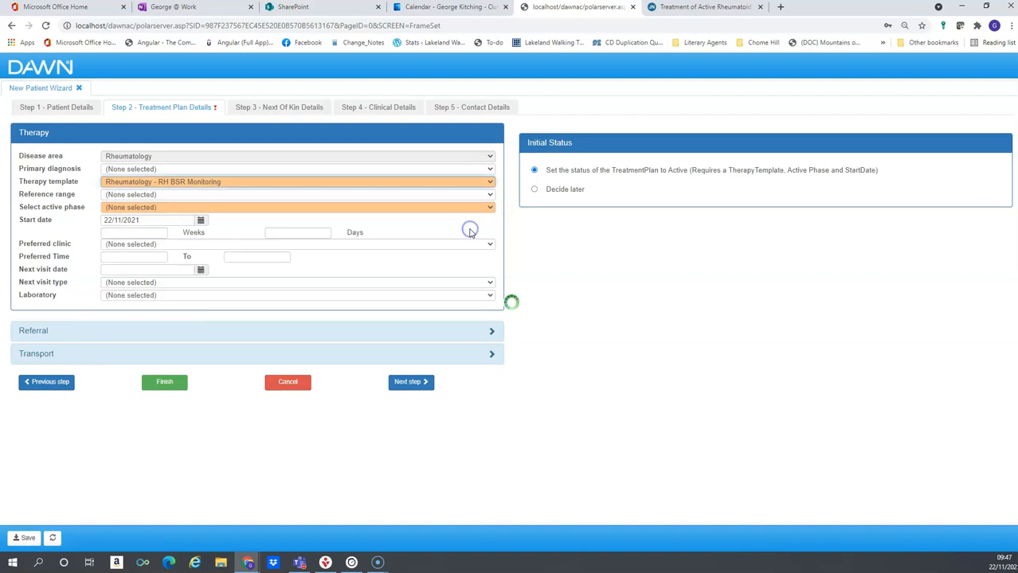
left_click(470, 210)
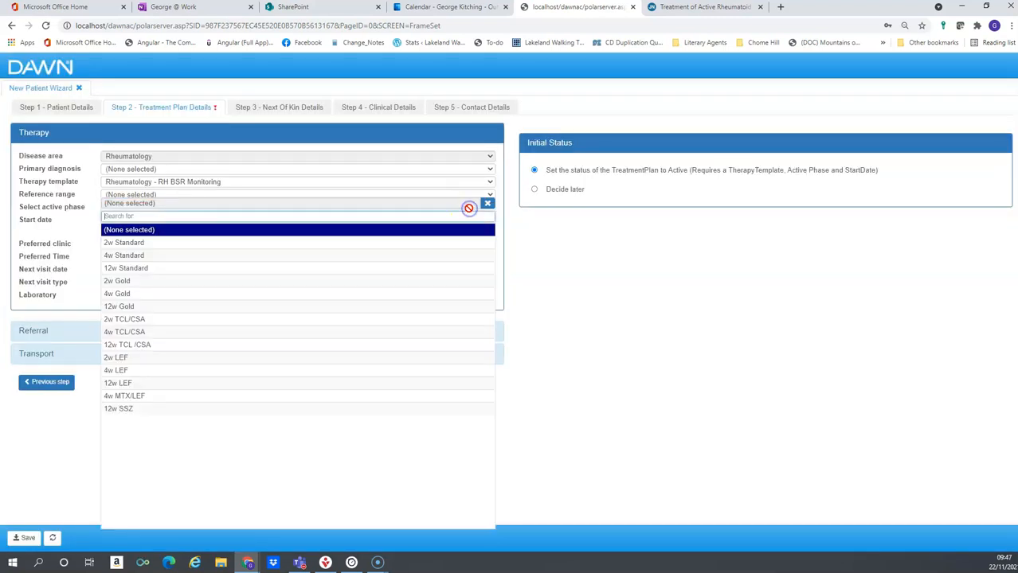
left_click(443, 243)
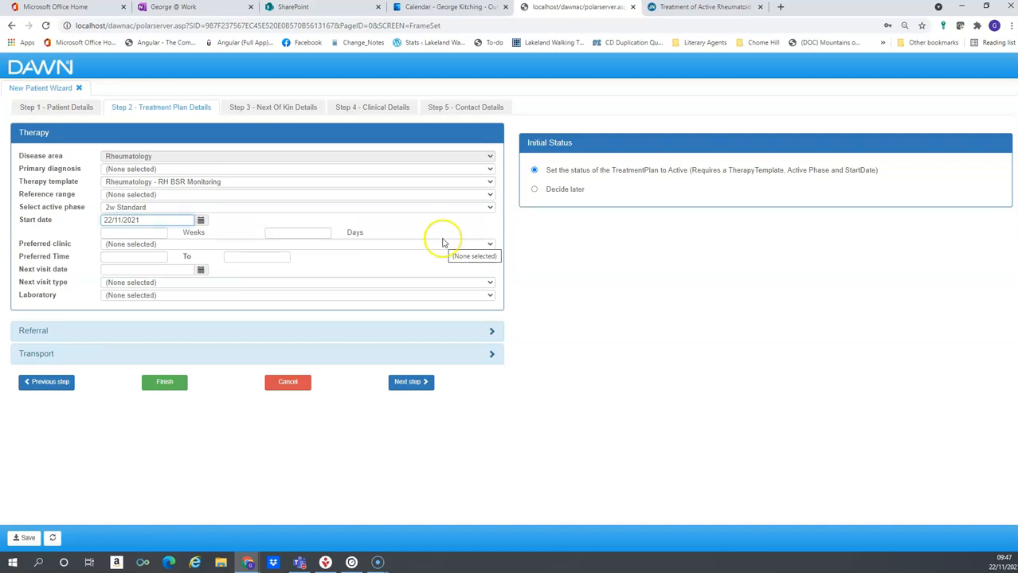
Search 'rh' and set the primary diagnosis to Rheumatoid arthritis (Seropositive)
left_click(487, 170)
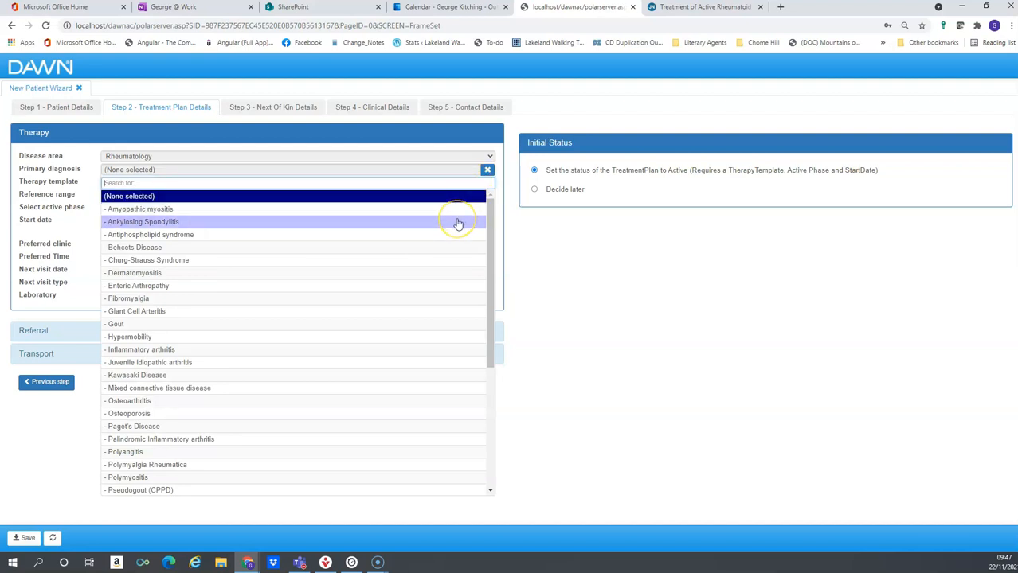
type("rhe")
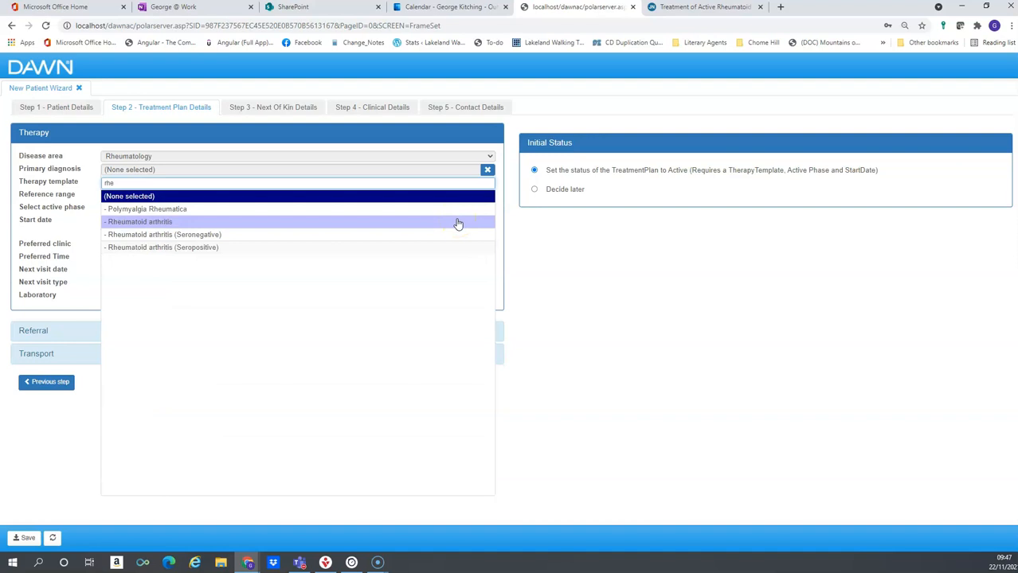
left_click(379, 248)
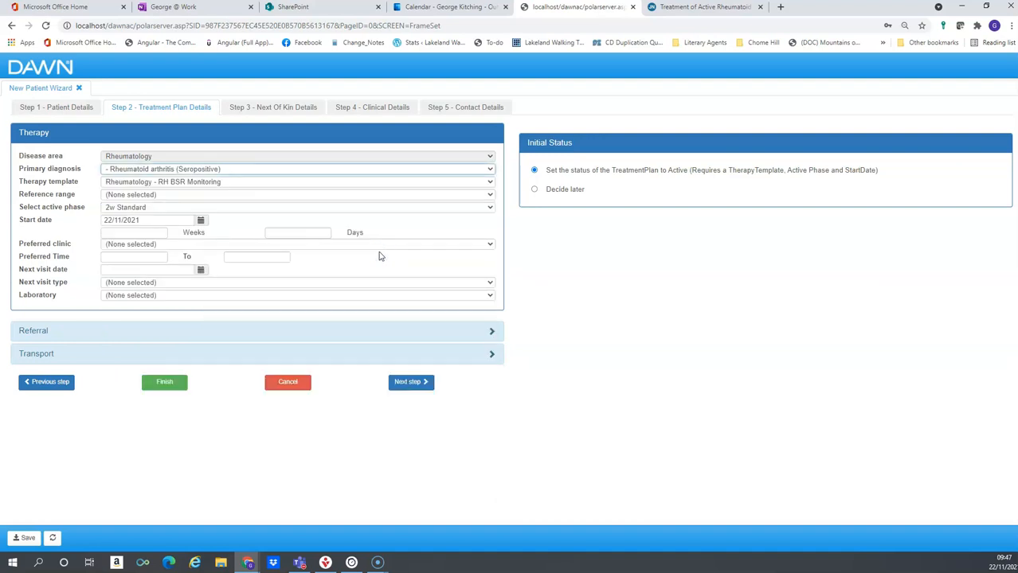
left_click(184, 219)
Open the Preferred clinic dropdown list on the treatment plan
left_click(229, 247)
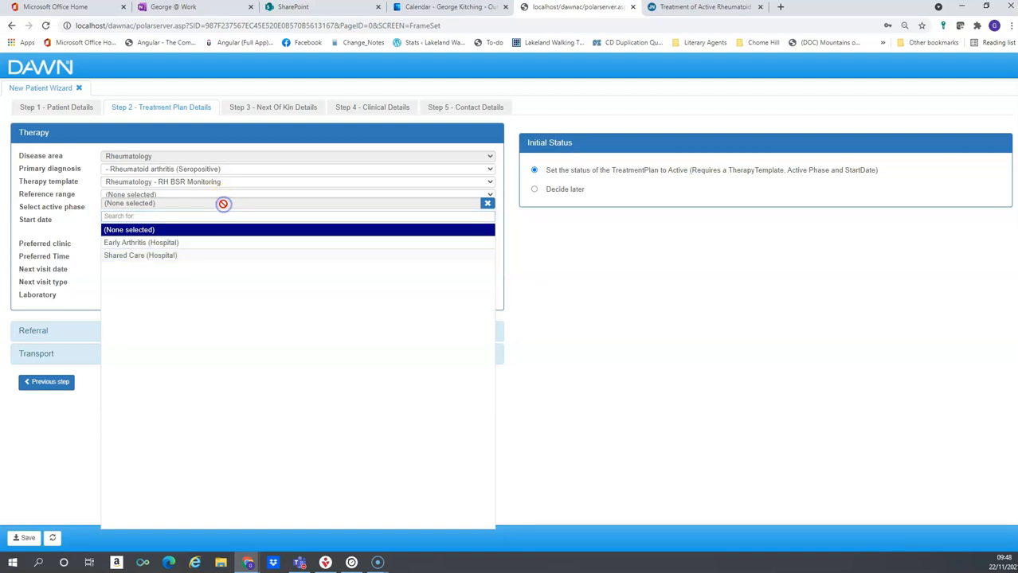
Close the clinic list without choosing one and set the next visit date to 22/11/2021
left_click(537, 253)
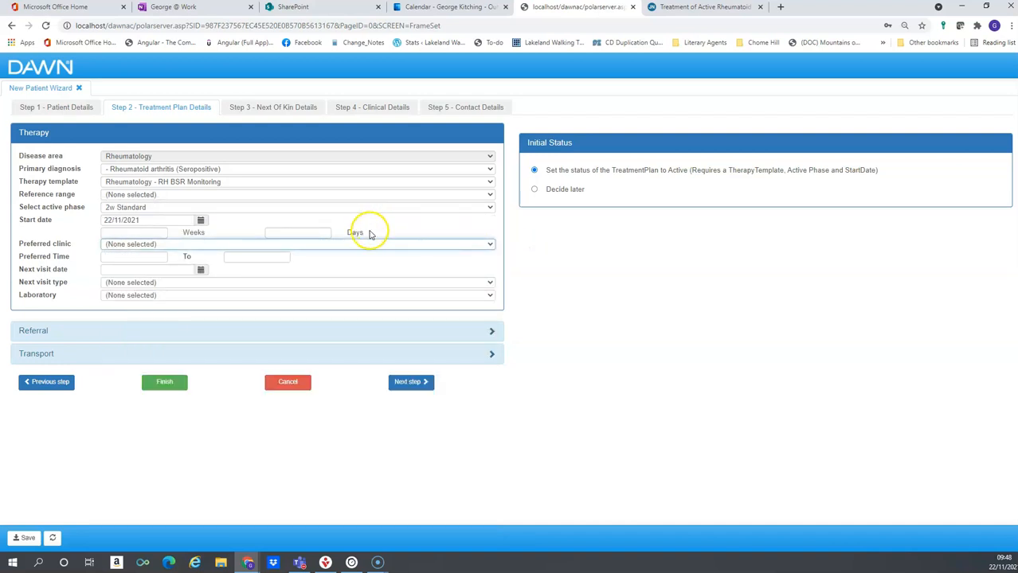
left_click(200, 269)
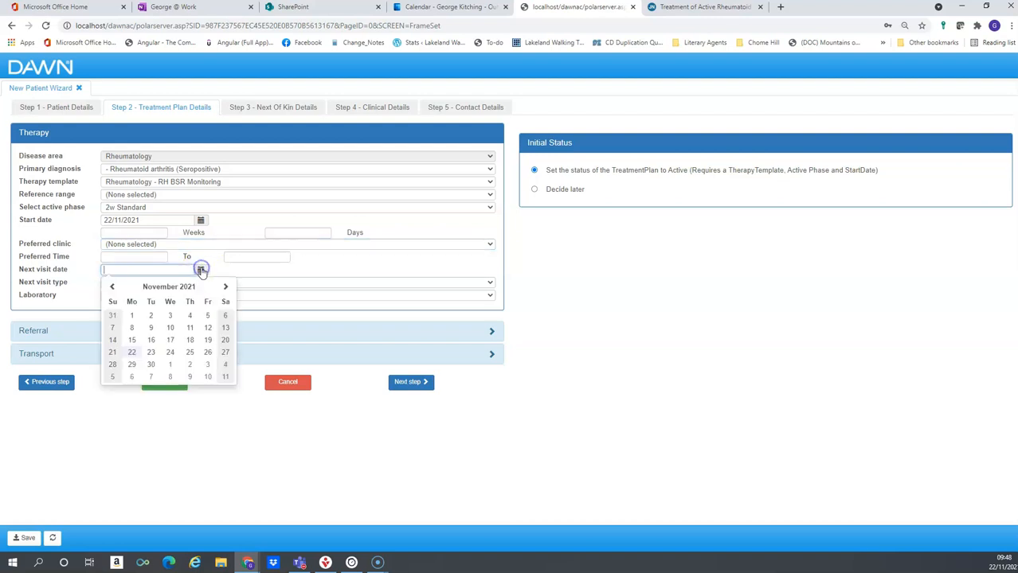
left_click(132, 353)
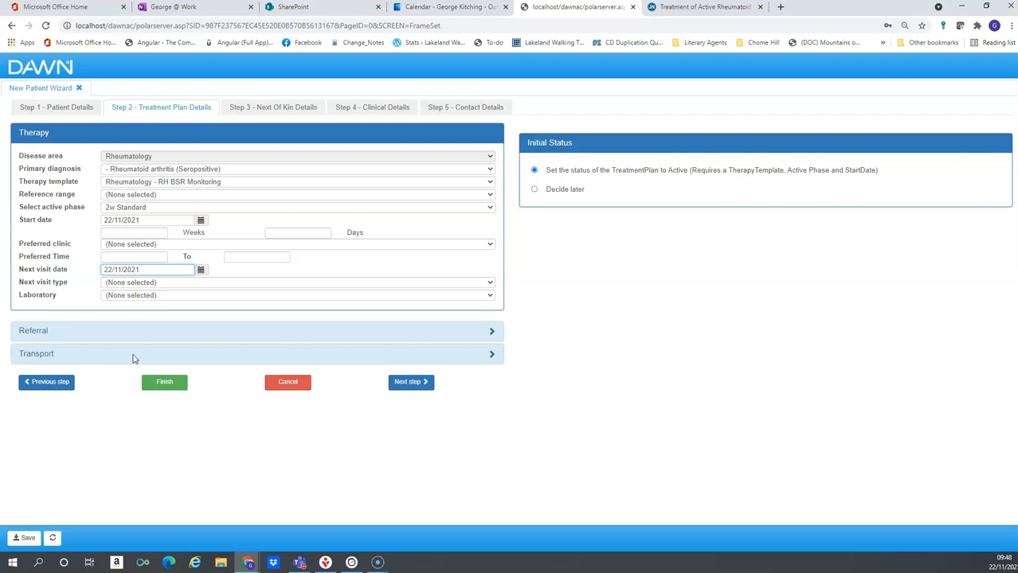
Set the referral's referring GP to the Hospital doctor and consultant to Hospital support, then continue
left_click(490, 332)
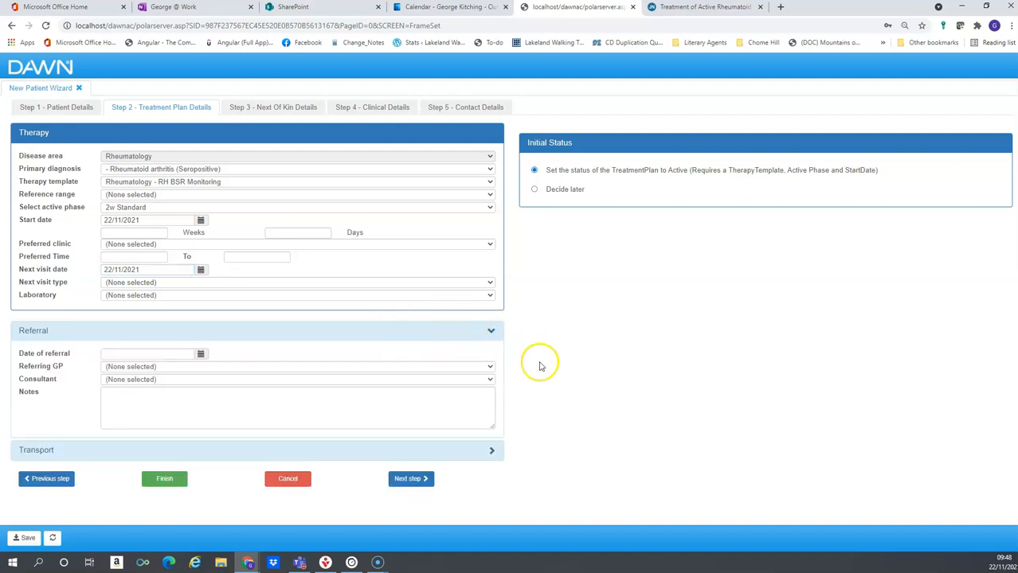
left_click(490, 367)
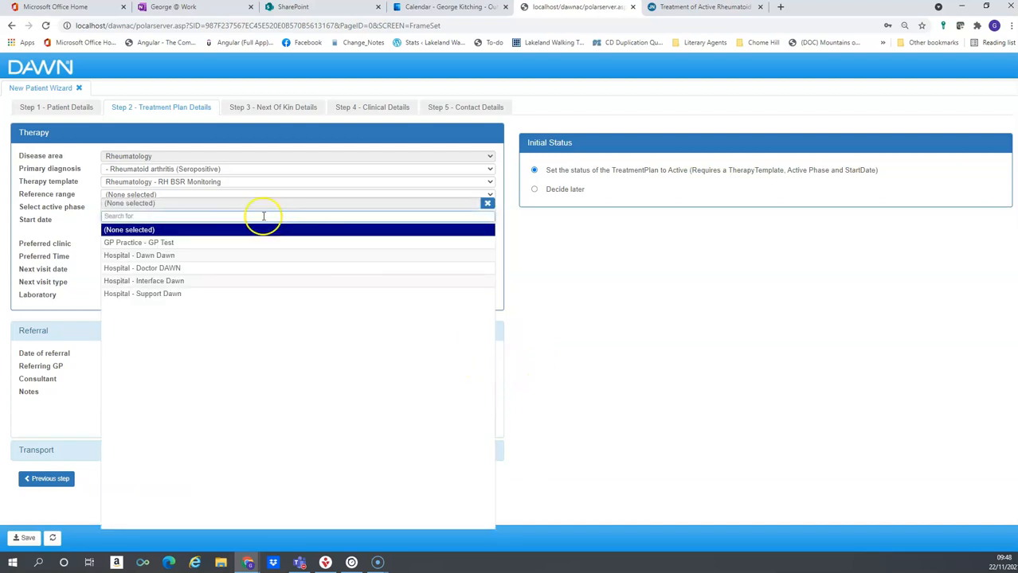
left_click(266, 267)
left_click(488, 381)
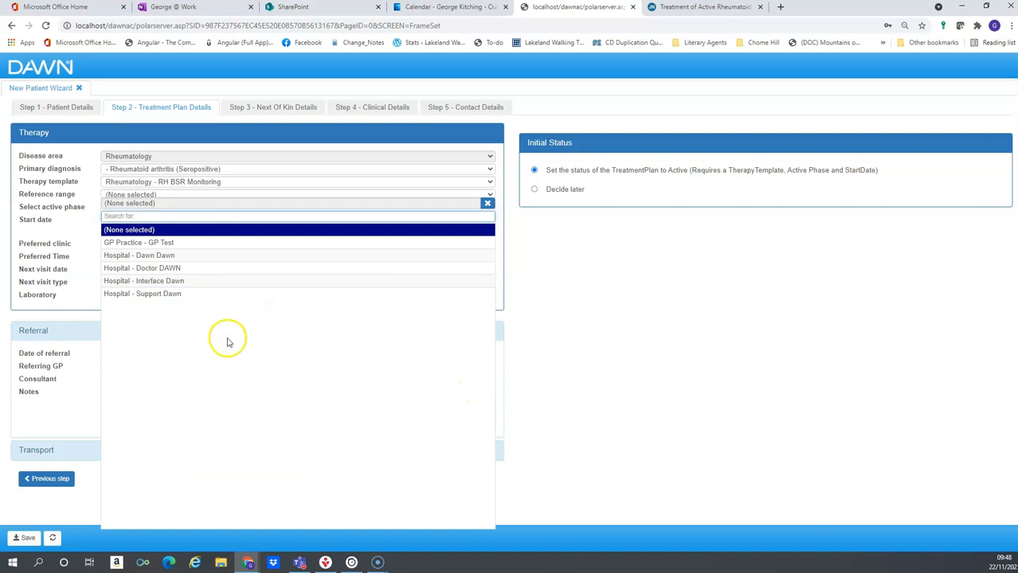
left_click(221, 295)
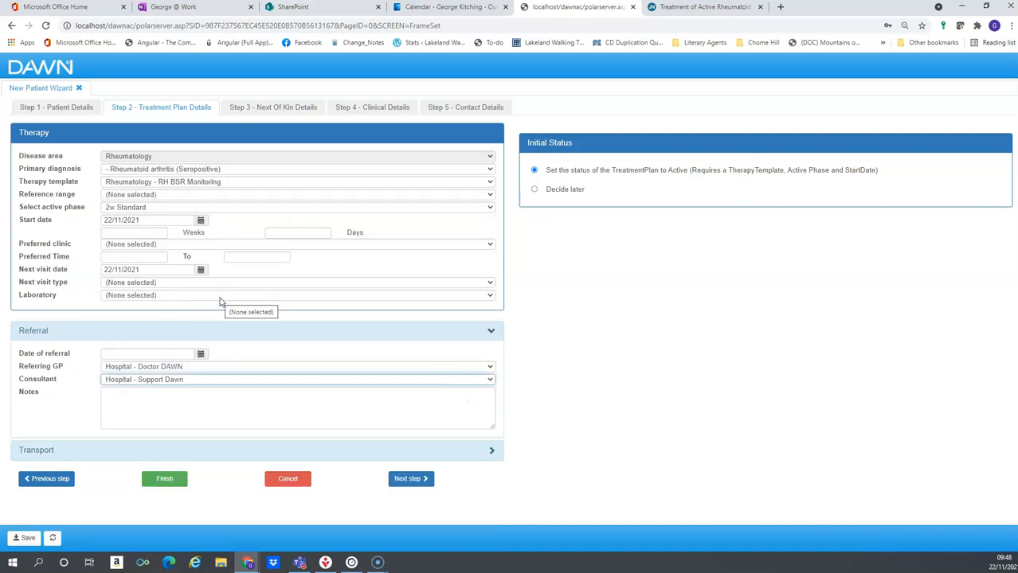
left_click(409, 480)
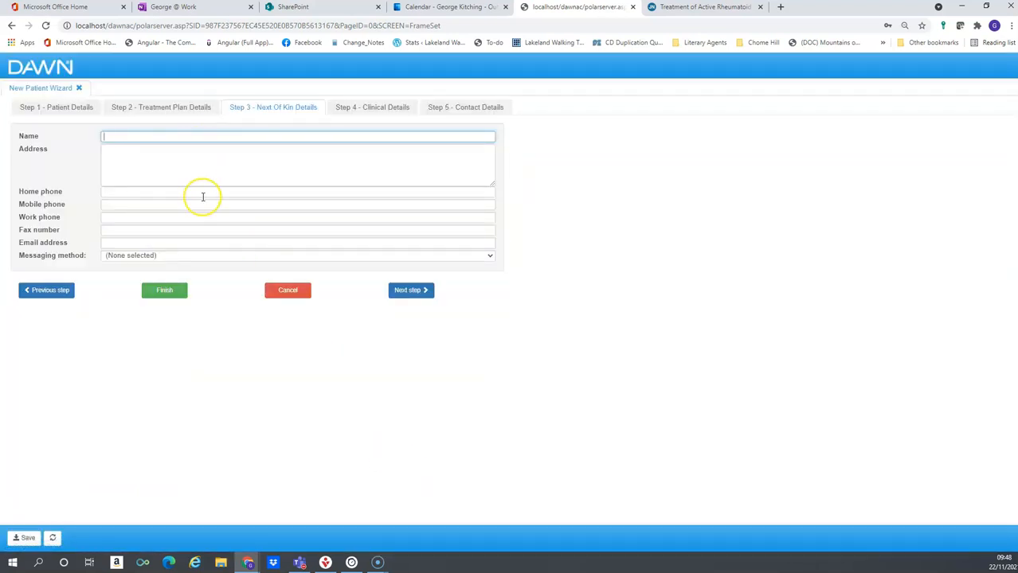
Step through Clinical Details and Contact Details, then go back to Step 2 – Treatment Plan Details
left_click(410, 290)
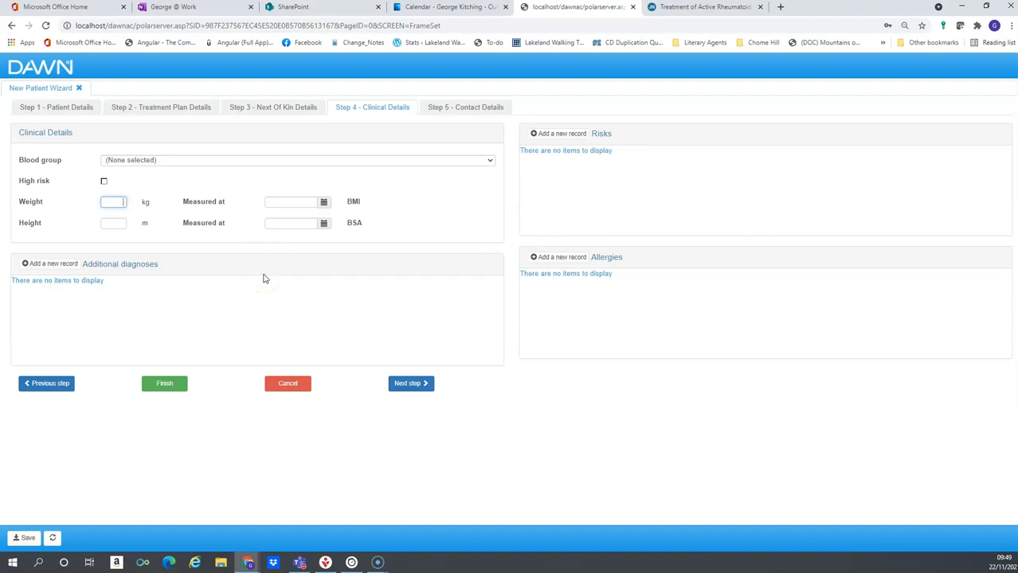
left_click(408, 383)
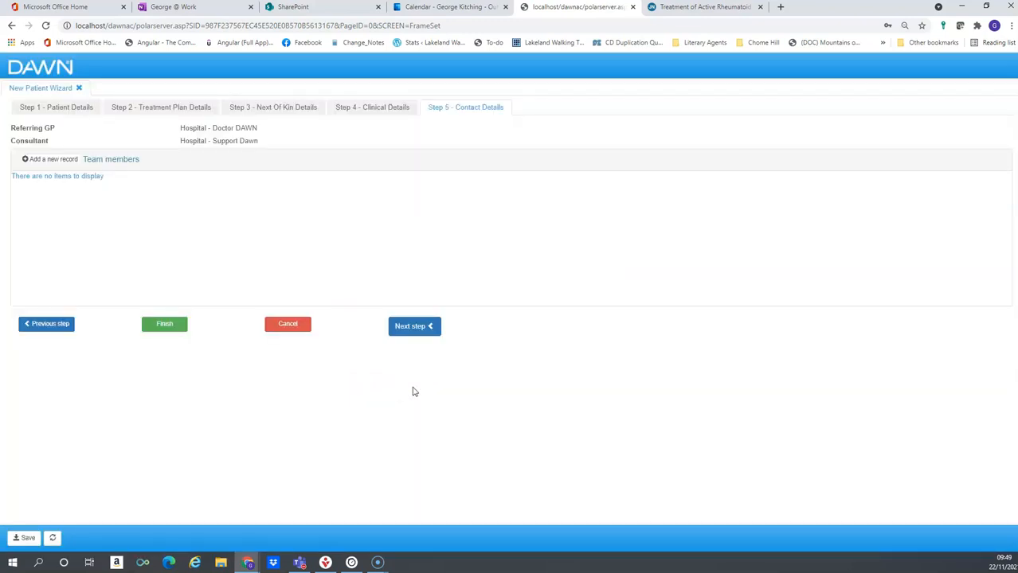
left_click(406, 390)
left_click(52, 325)
left_click(57, 383)
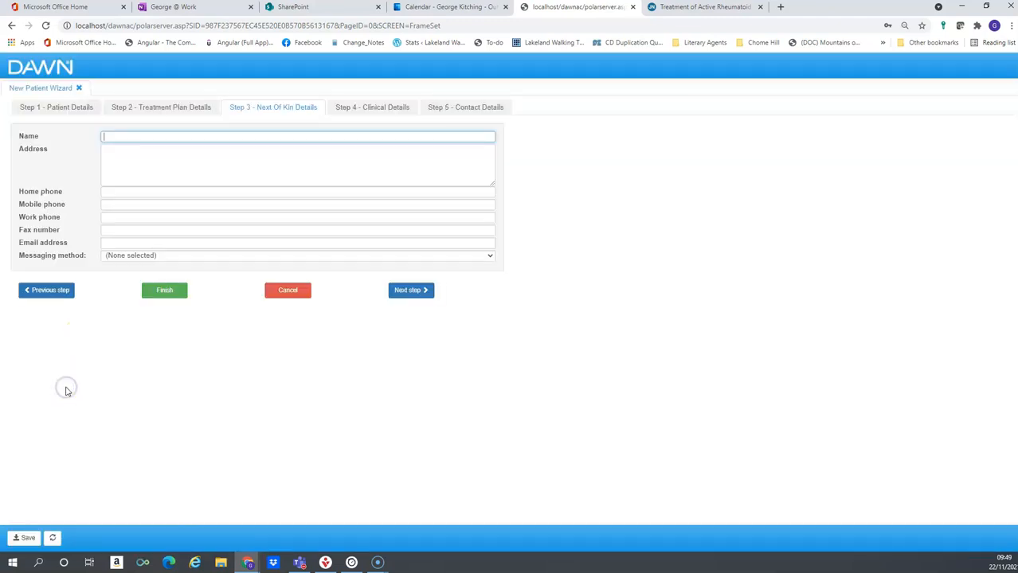
left_click(50, 292)
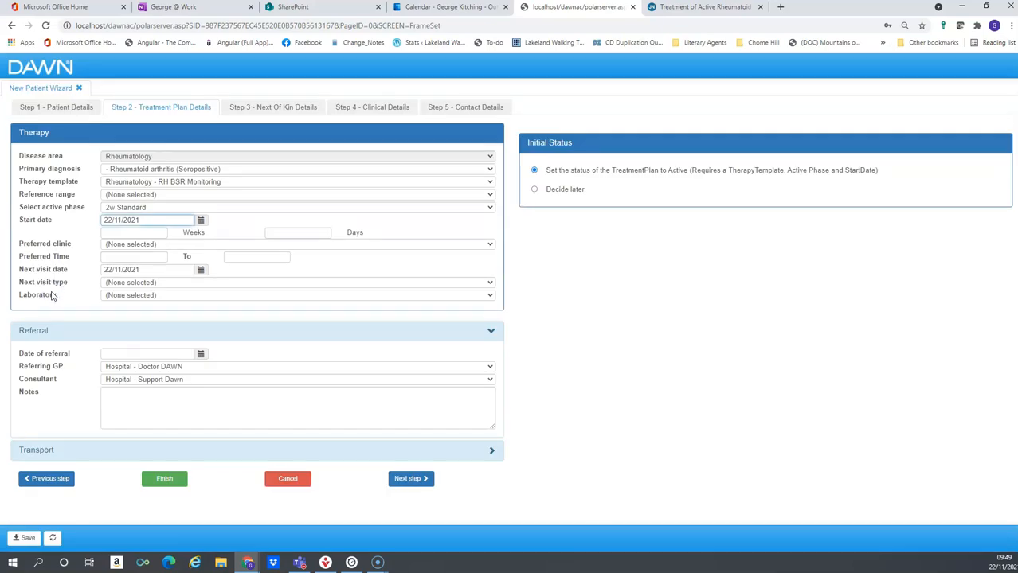
Finish the wizard to save the patient with RH BSR Monitoring (2w Standard) therapy from 22/11/2021
left_click(47, 109)
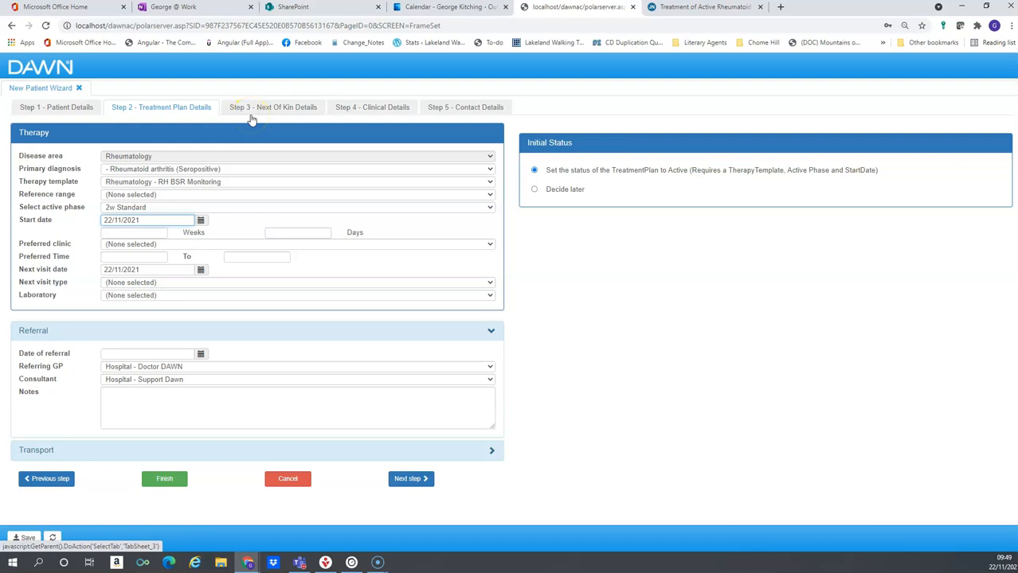
left_click(167, 481)
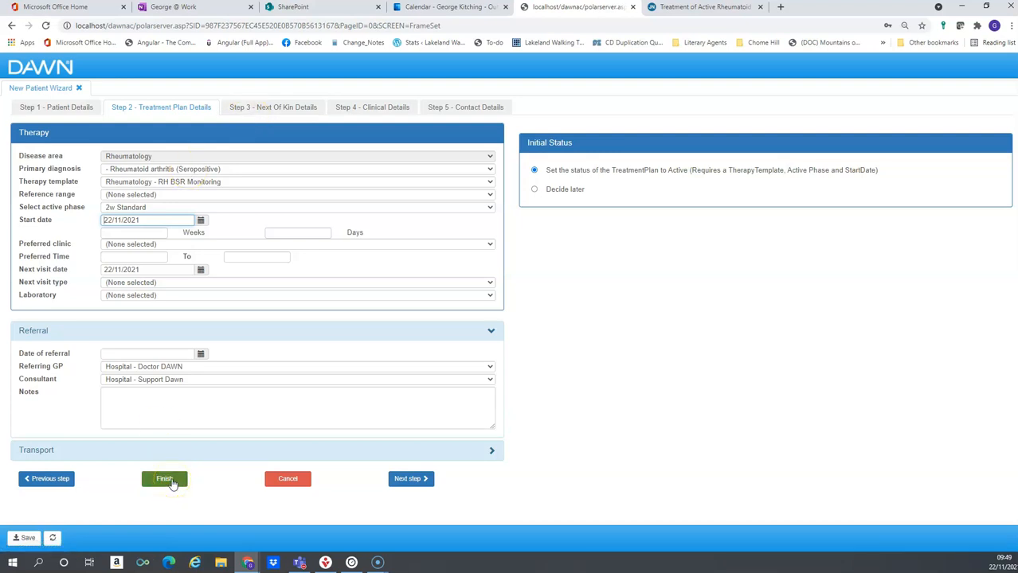
left_click(172, 484)
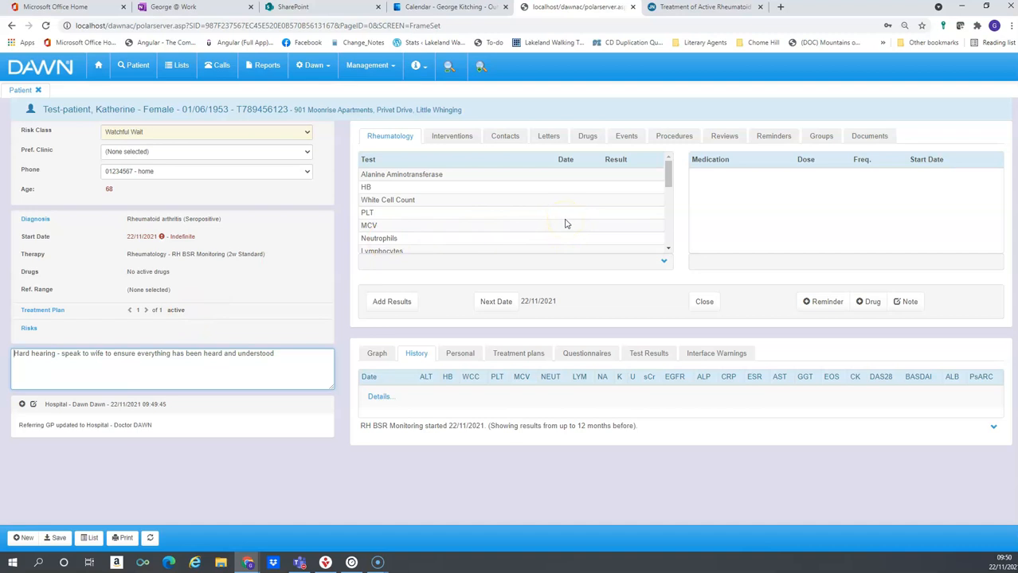
Go from the patient's interventions to the Drugs list, which has no active drugs
left_click(447, 137)
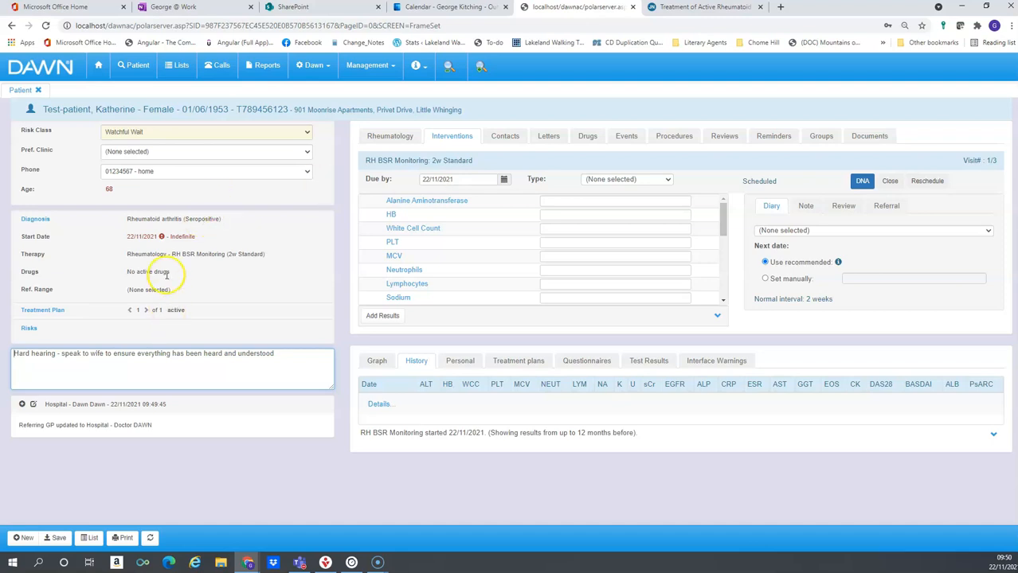
left_click(584, 138)
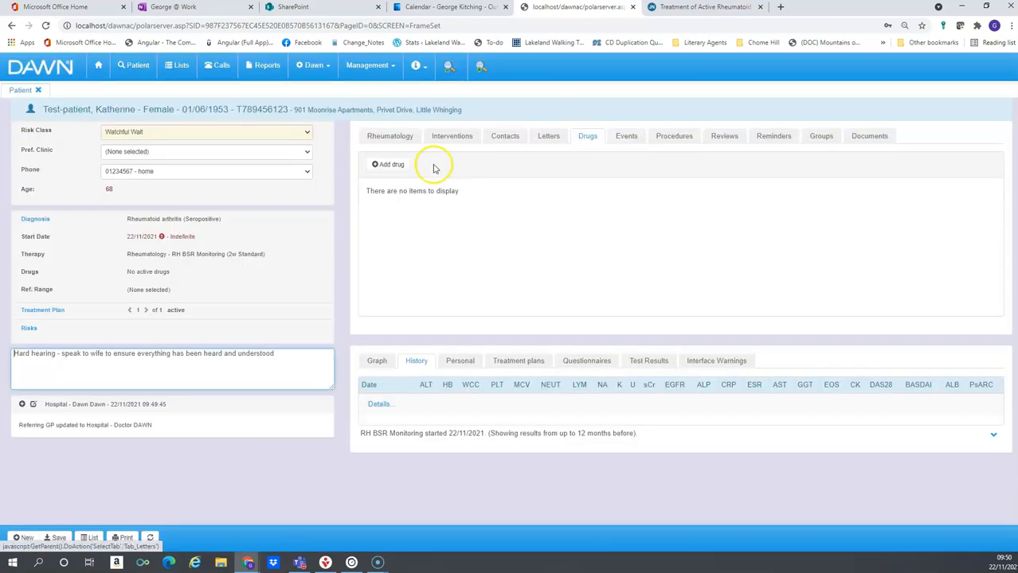
Add a Leflunomide drug record, 20 mg once per day, starting 22/11/2021
left_click(390, 165)
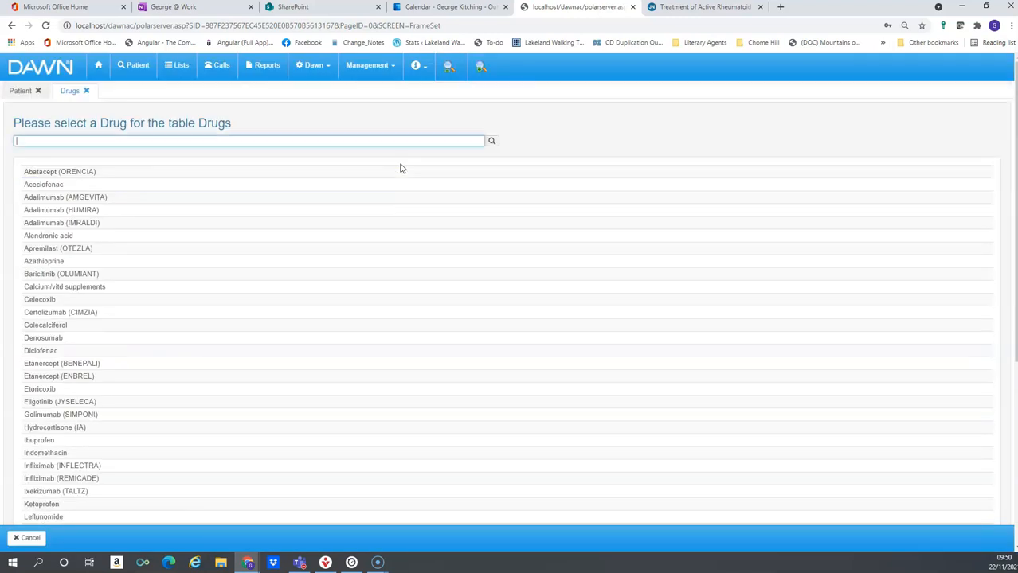
type("lef")
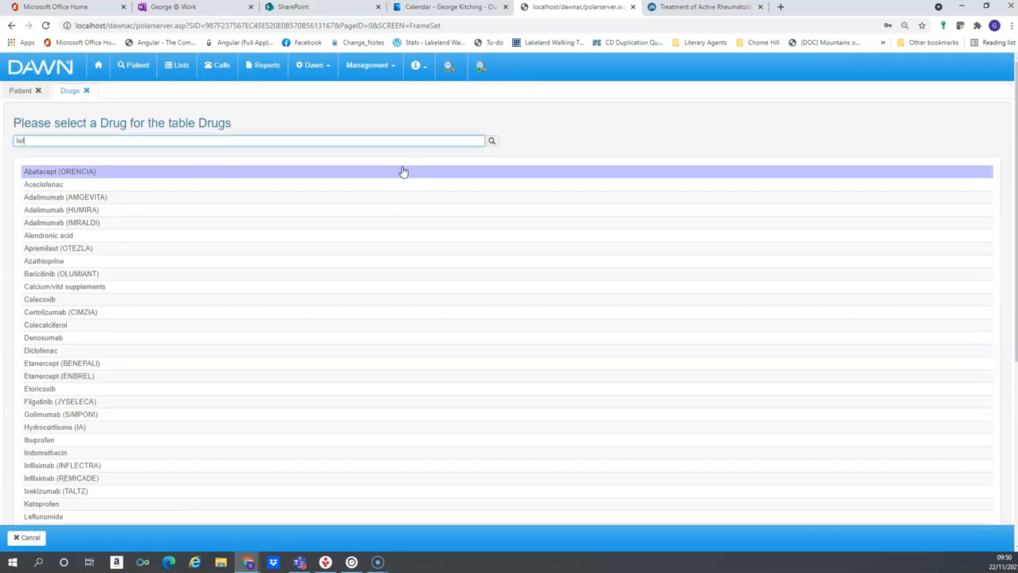
left_click(403, 172)
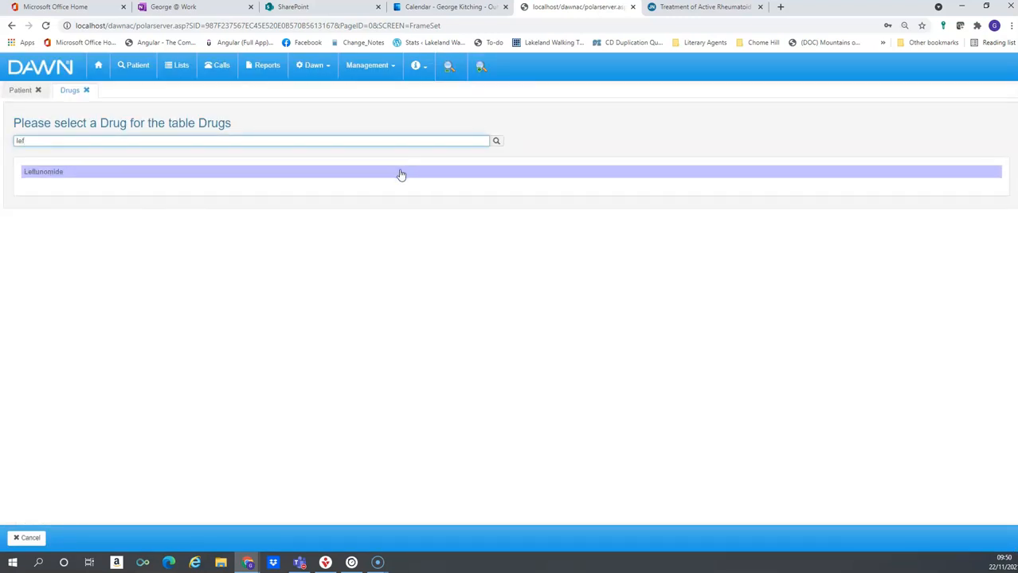
left_click(232, 181)
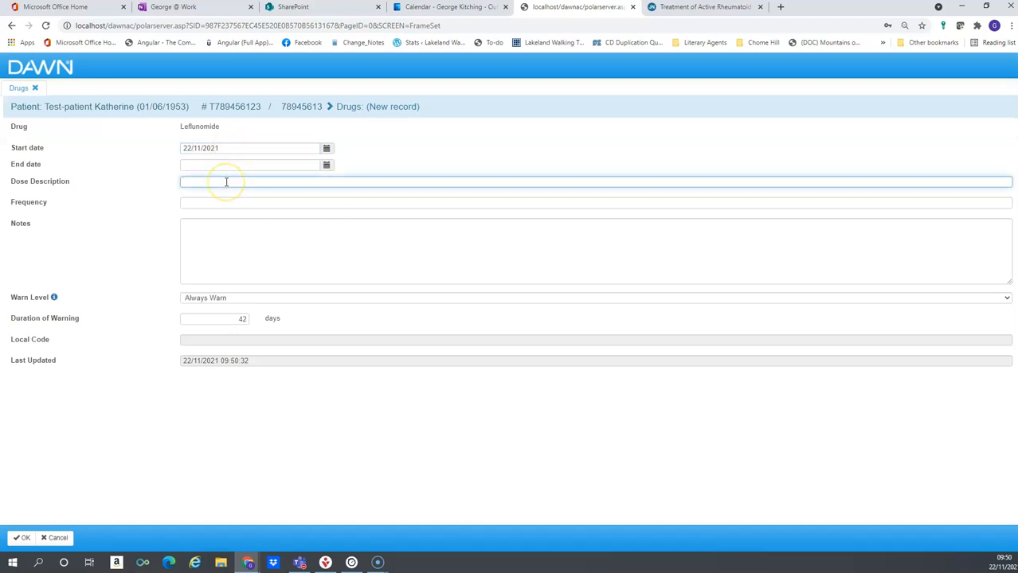
type("20 mg")
key("Tab")
type("once per d")
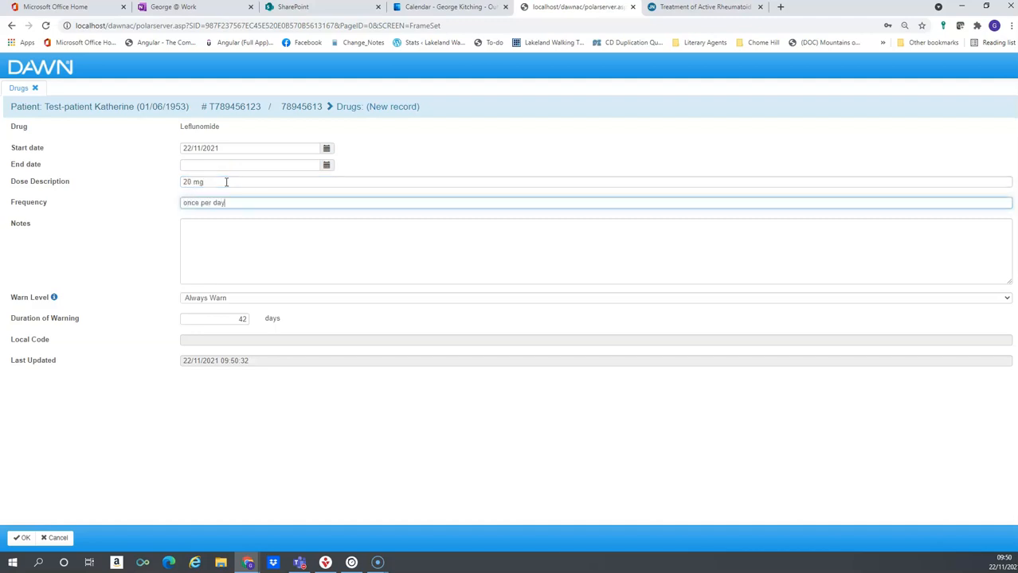
left_click(22, 538)
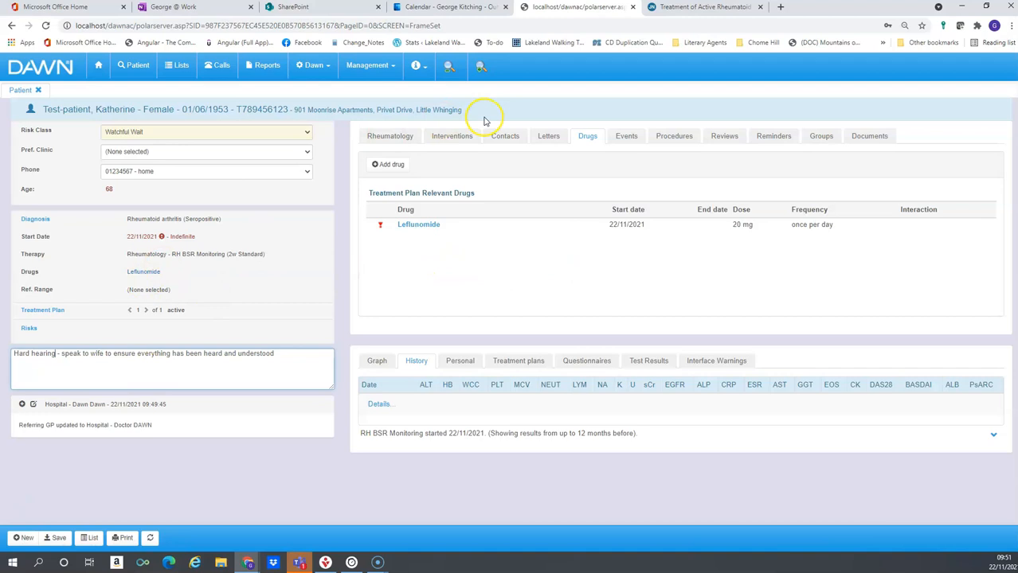
Return to interventions, then list the patient's referring GP and consultant contacts
left_click(447, 138)
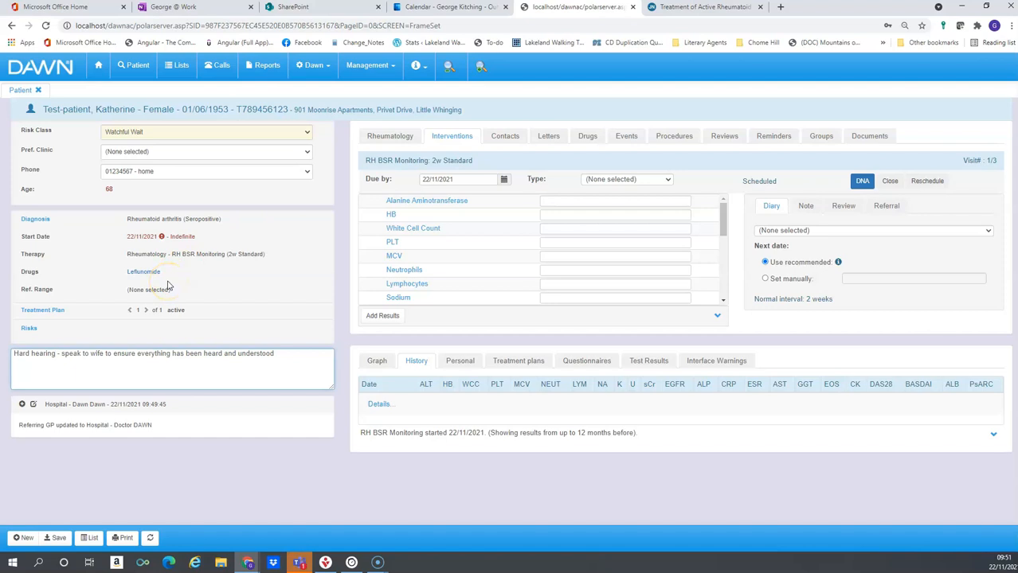
left_click(514, 139)
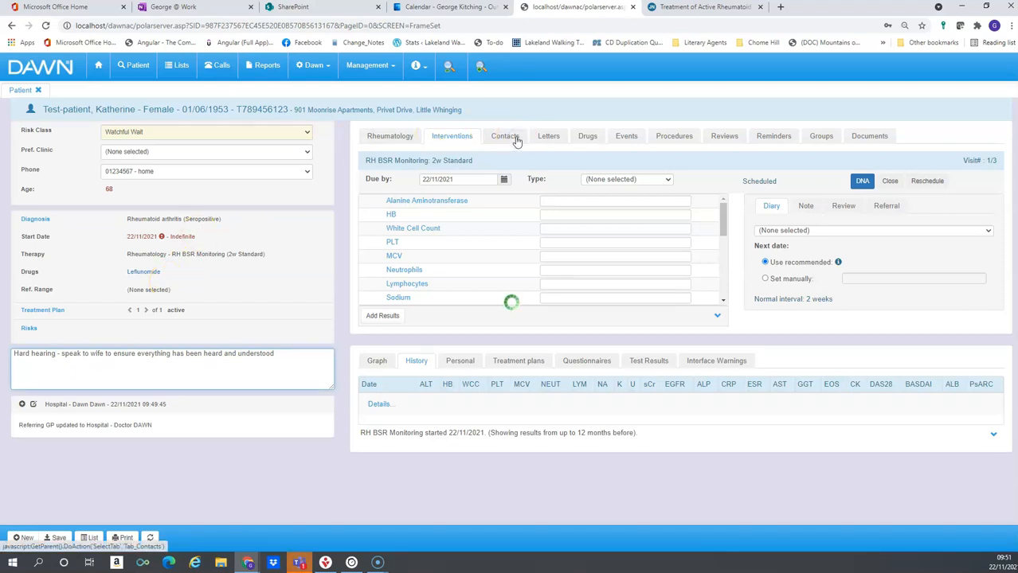